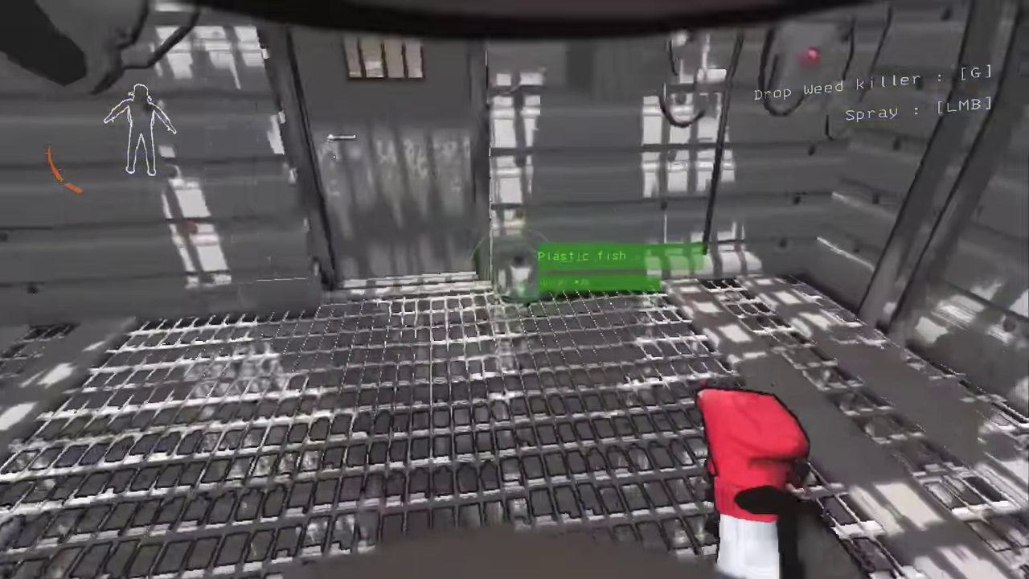
key(w)
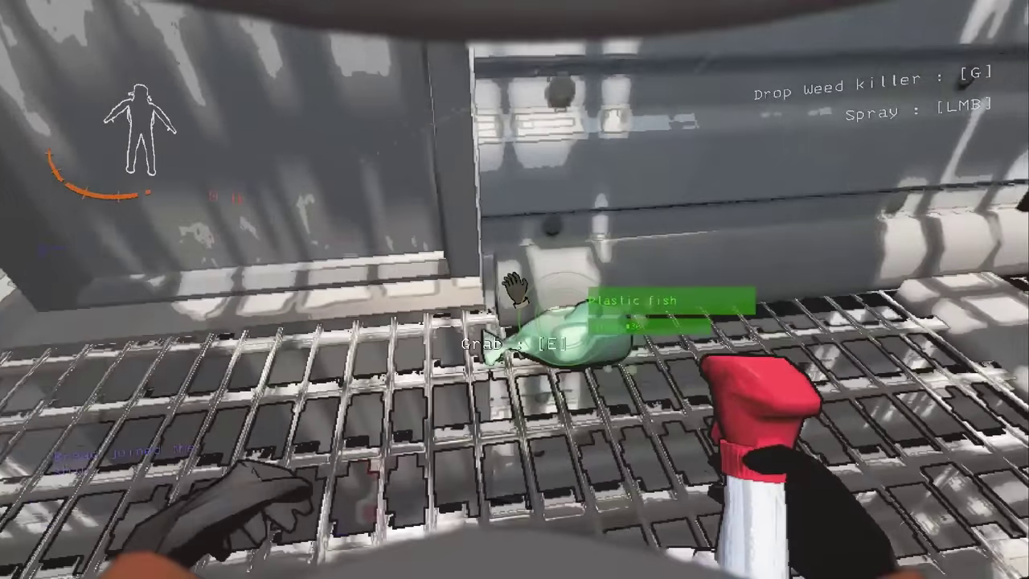
key(e)
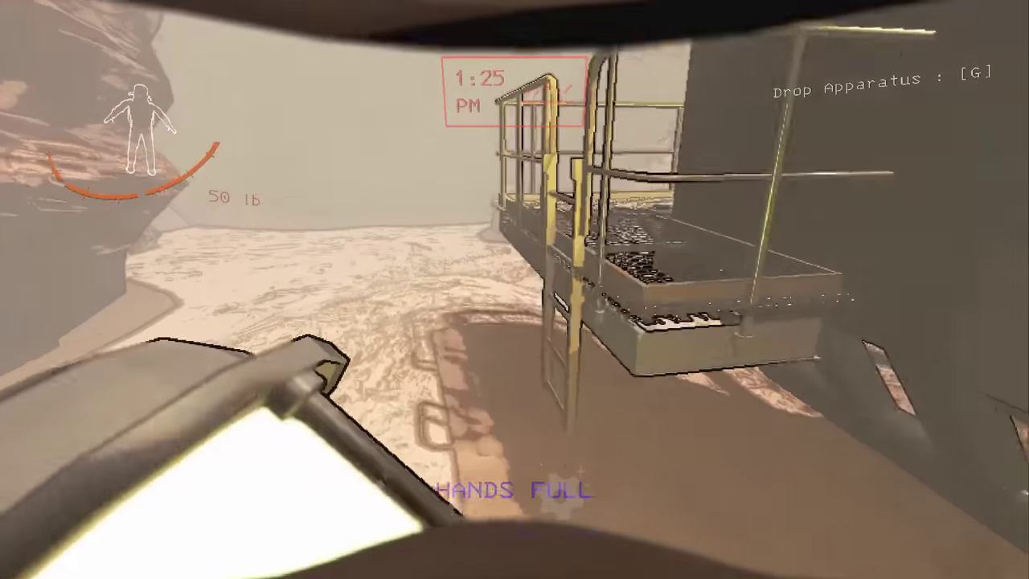
key(w)
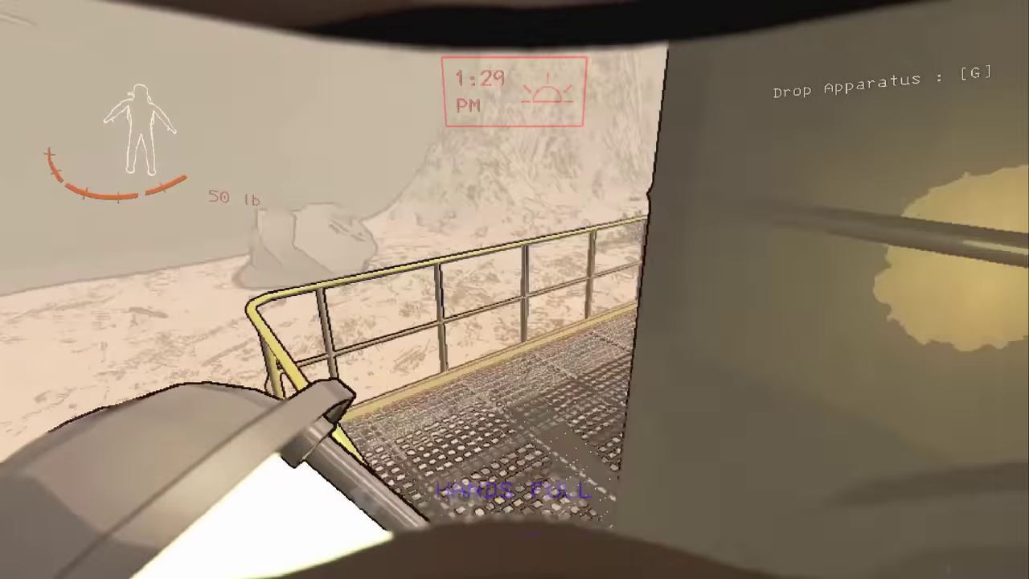
key(g)
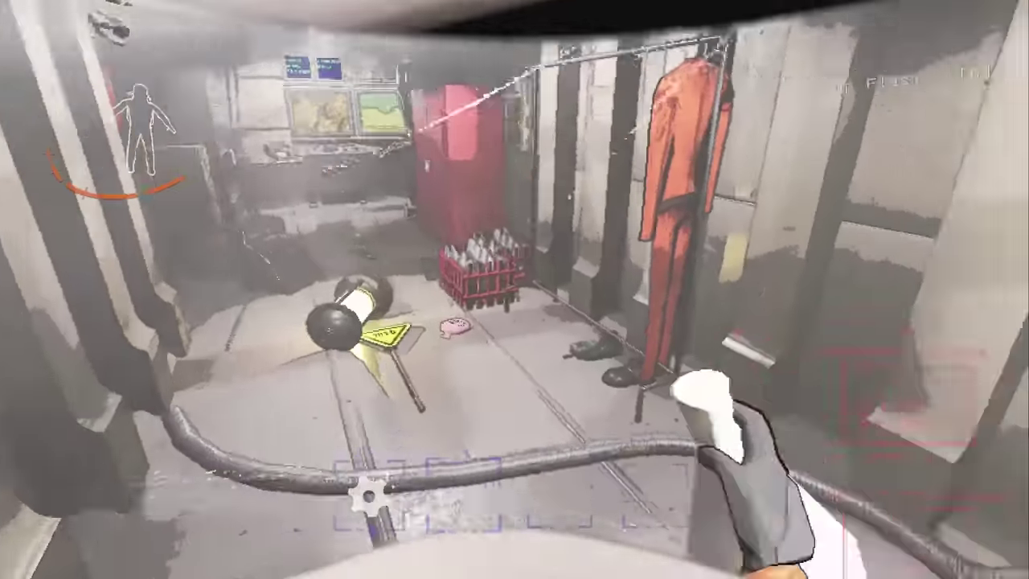
key(w)
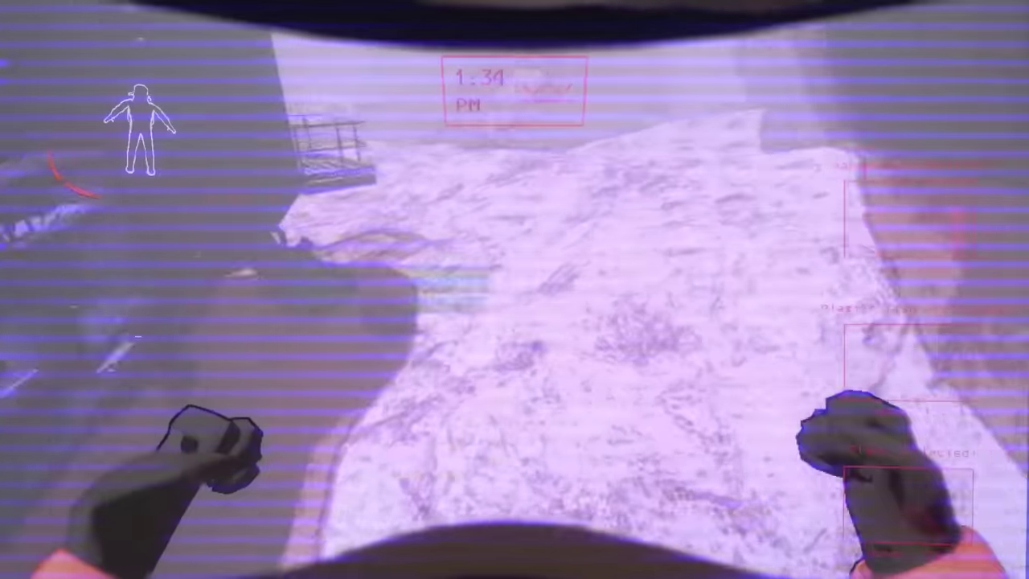
key(e)
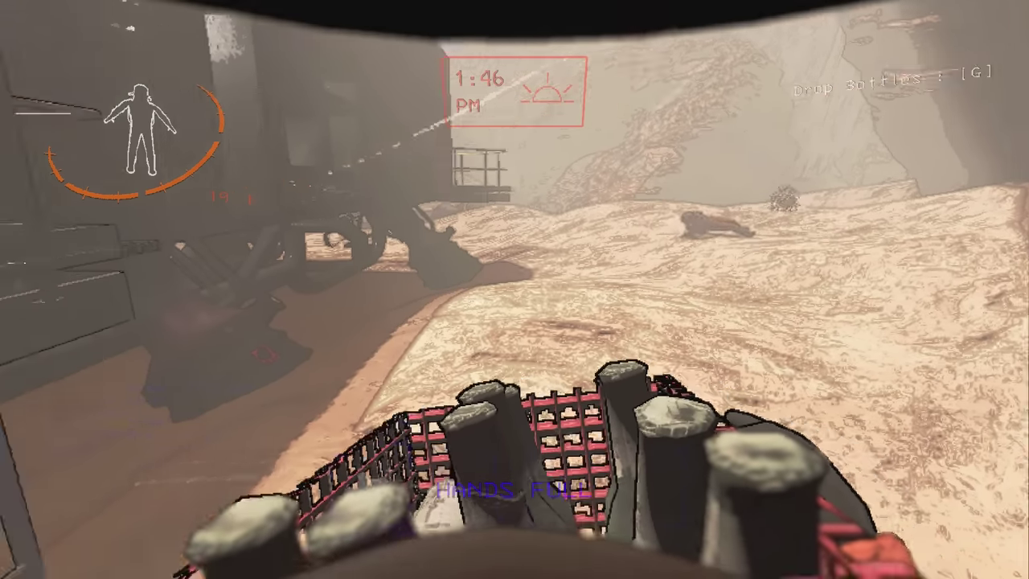
key(w)
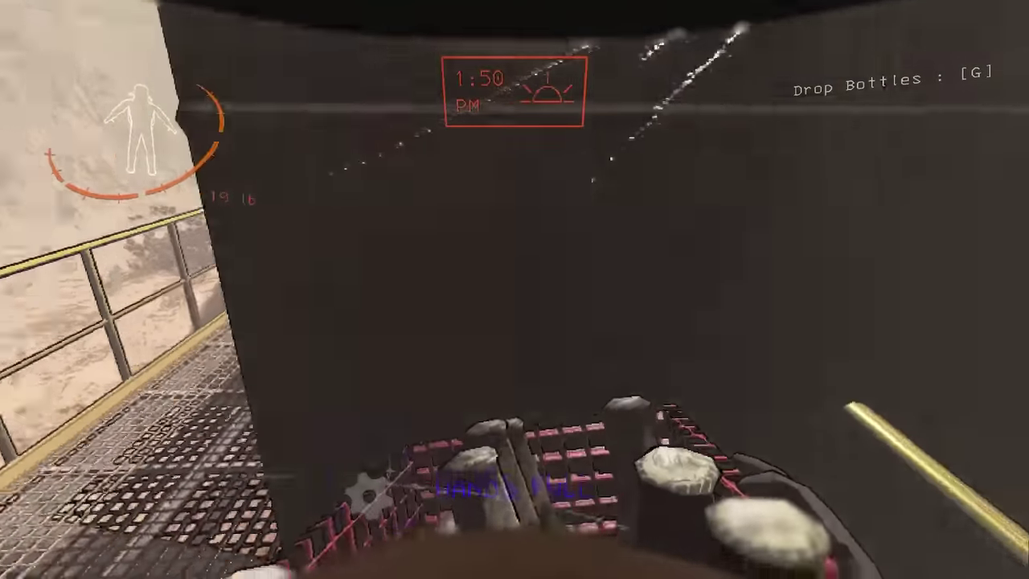
key(w)
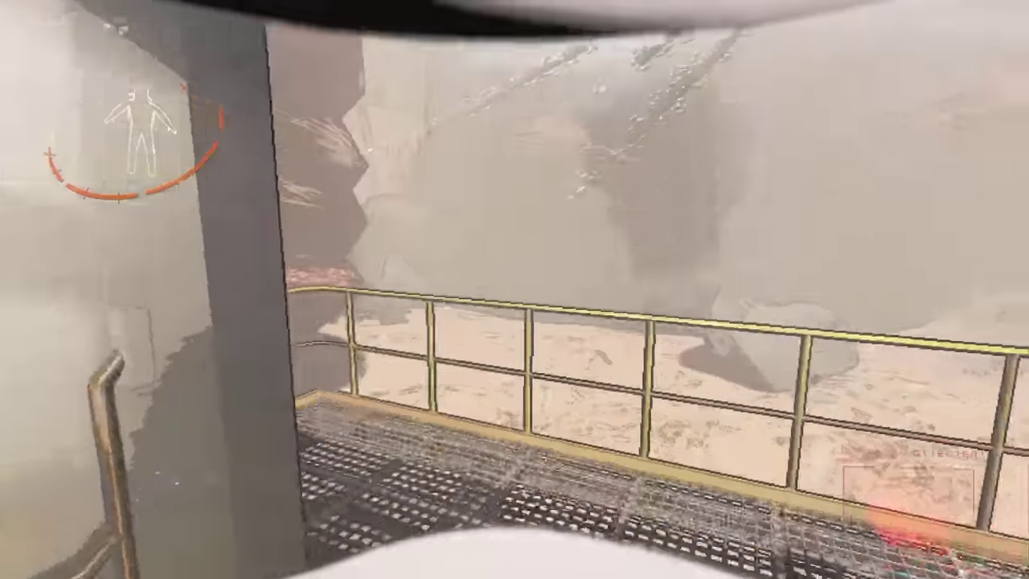
key(w)
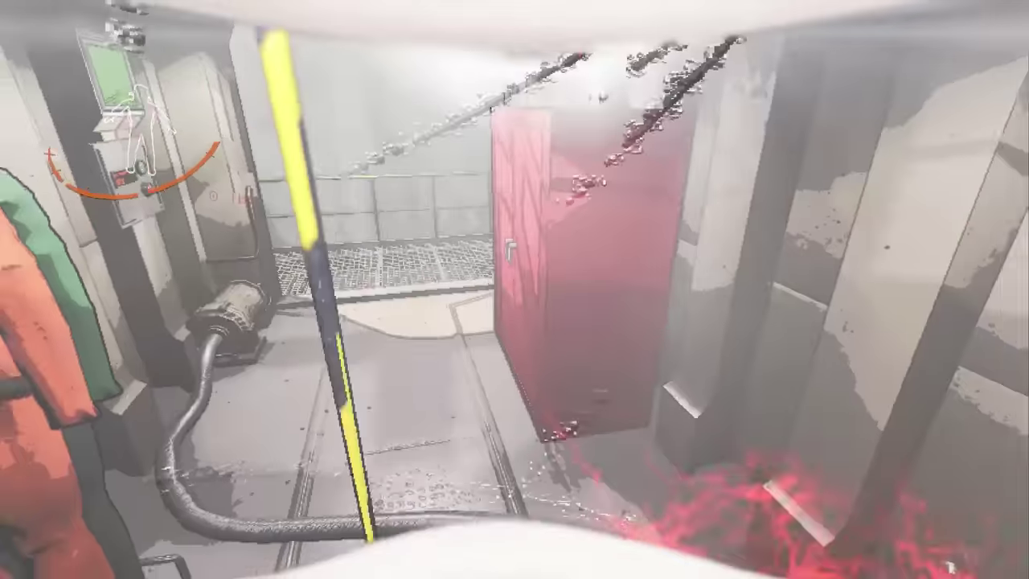
key(a)
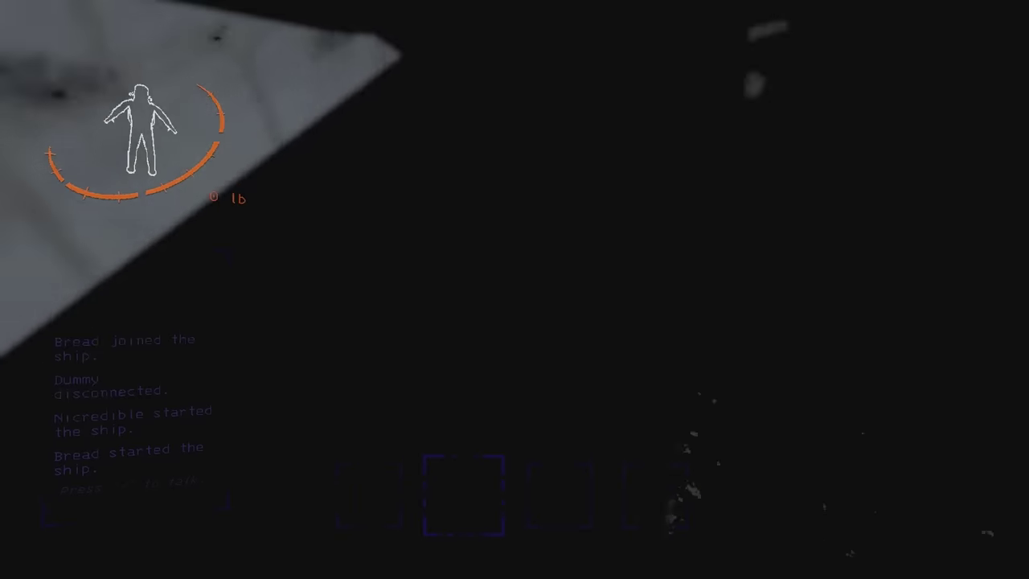
key(e)
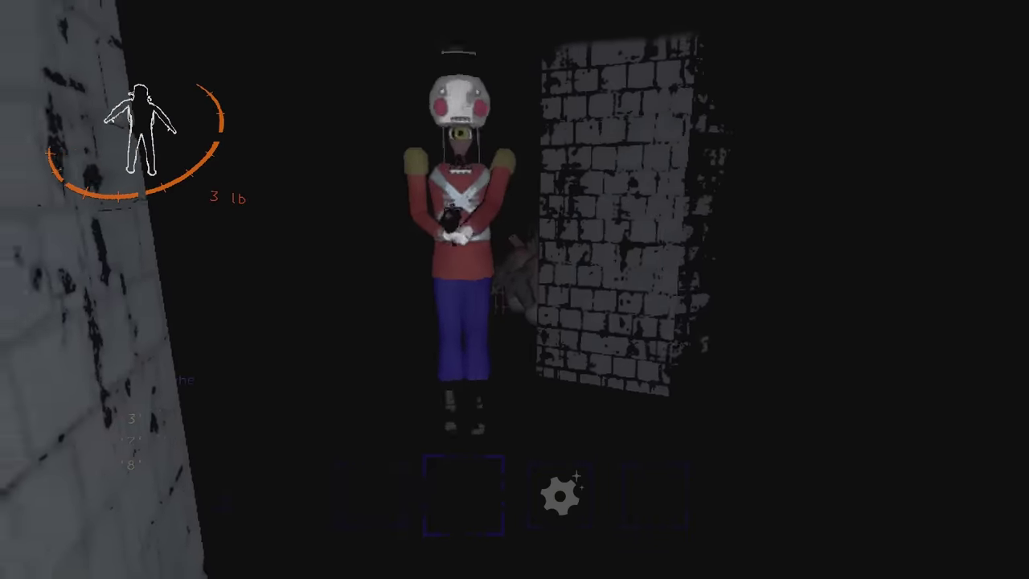
right_click(514, 289)
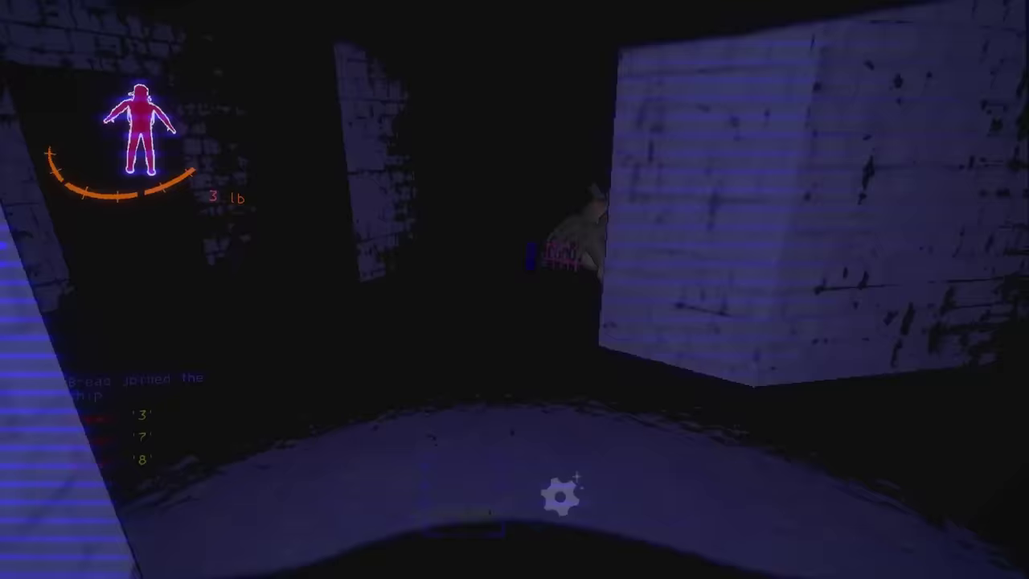
right_click(515, 289)
key(e)
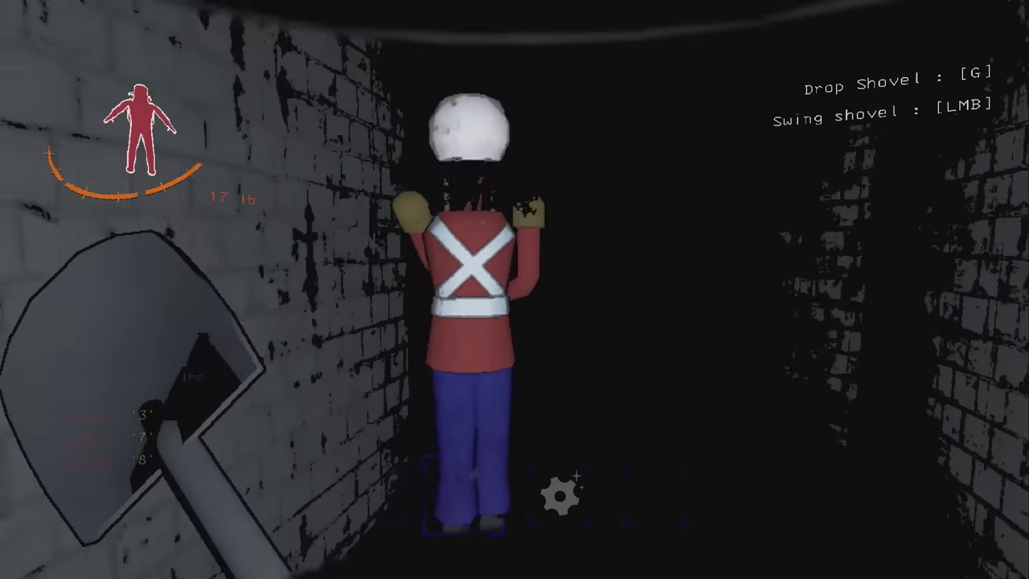
key(e)
scroll(514, 289, down, 1)
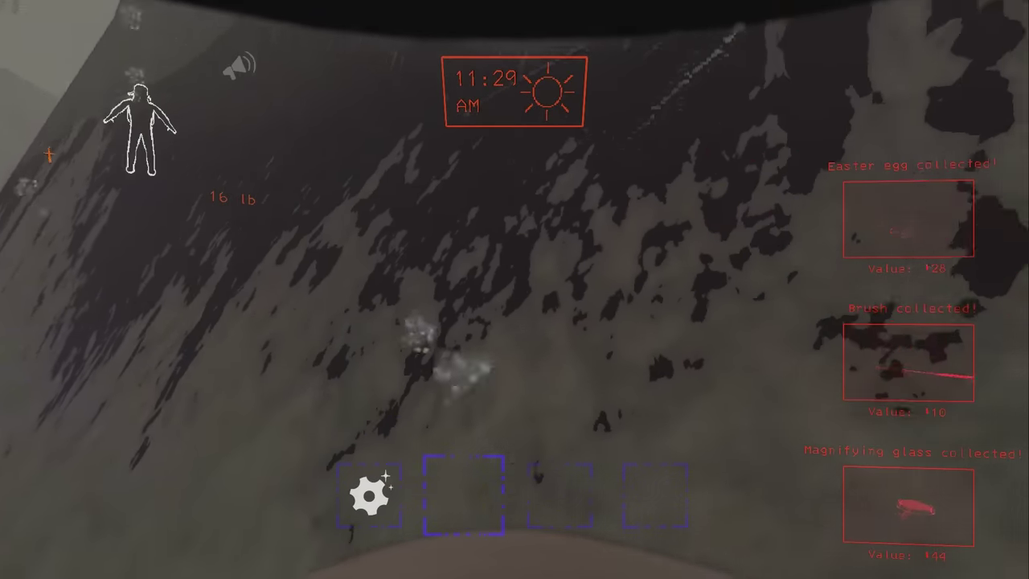
scroll(514, 289, up, 1)
key(g)
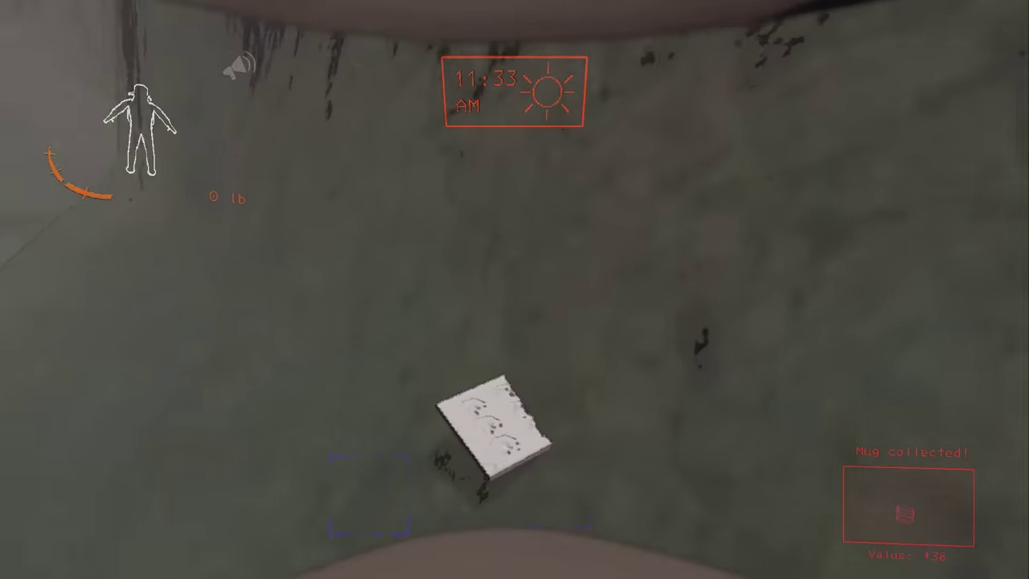
key(e)
scroll(515, 289, down, 1)
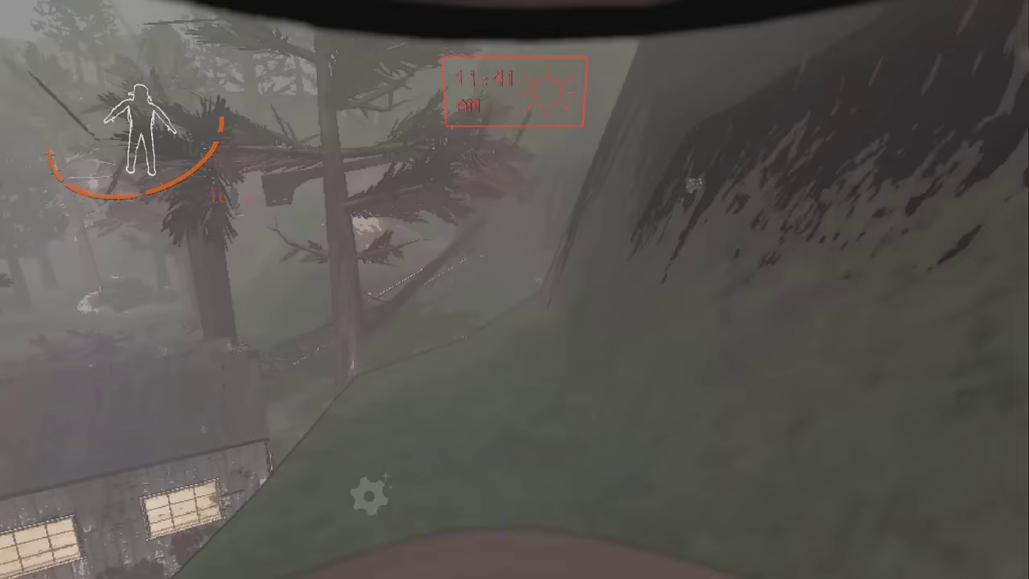
key(w)
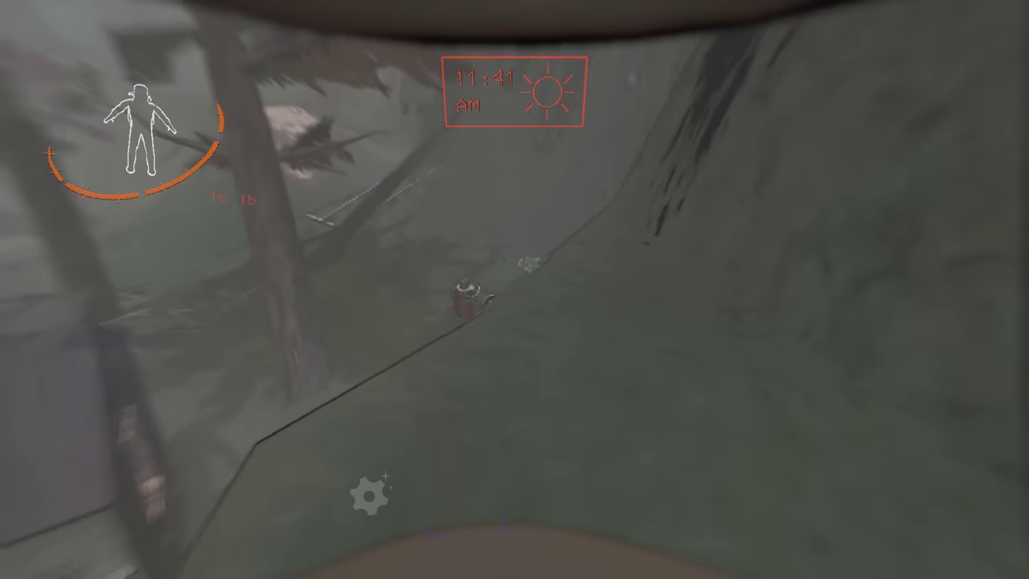
scroll(514, 290, up, 1)
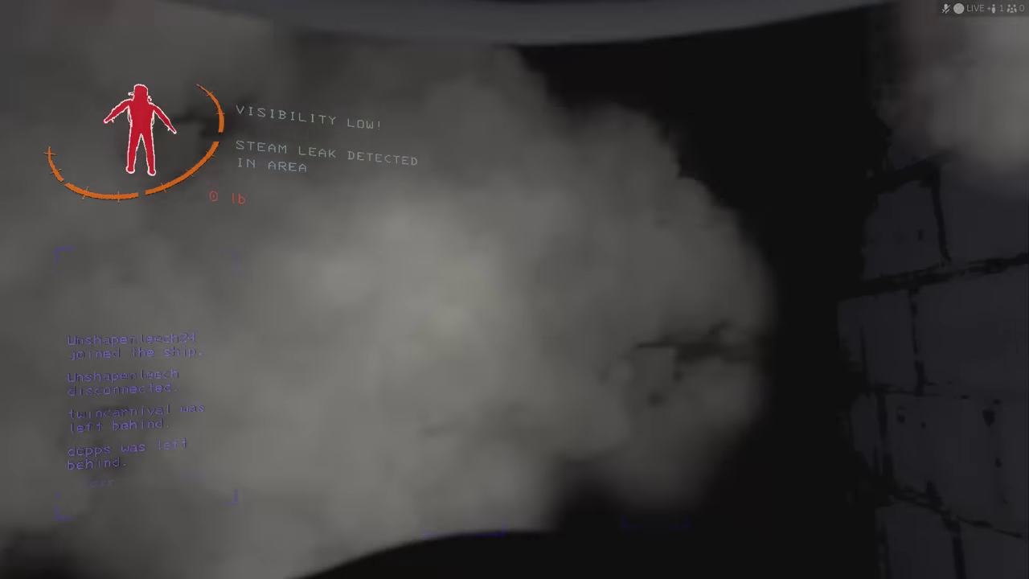
key(e)
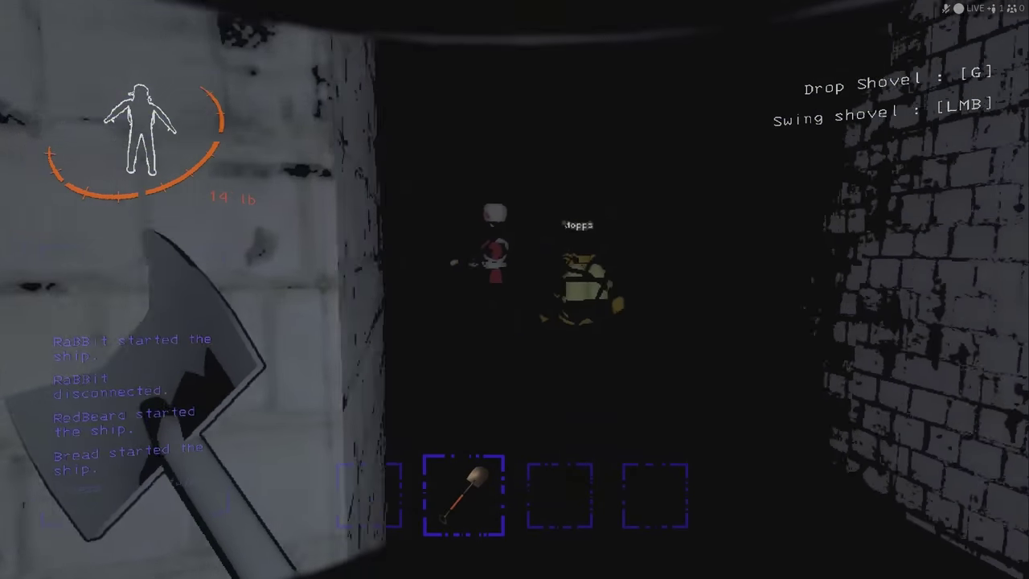
right_click(514, 289)
click(514, 290)
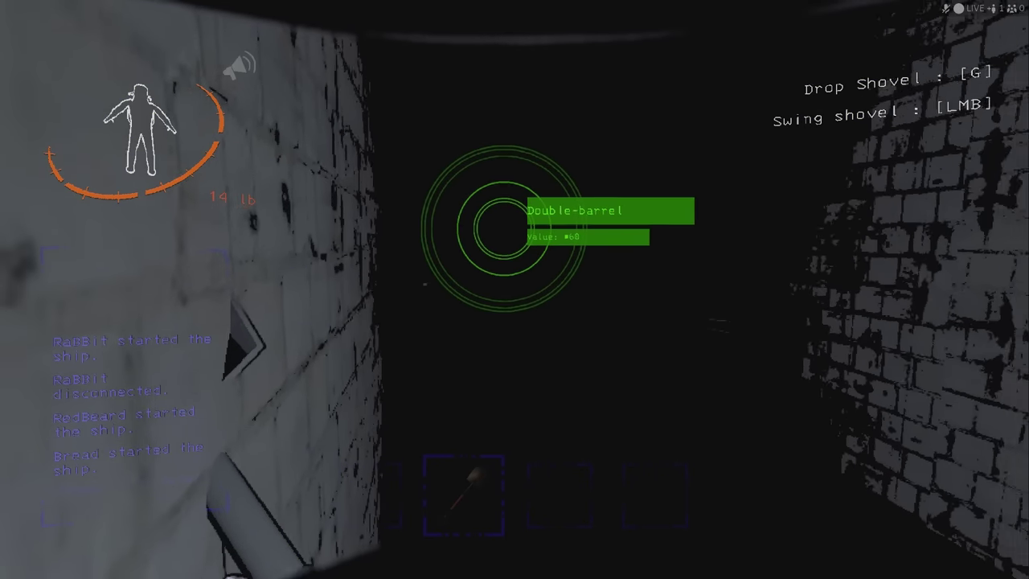
click(514, 290)
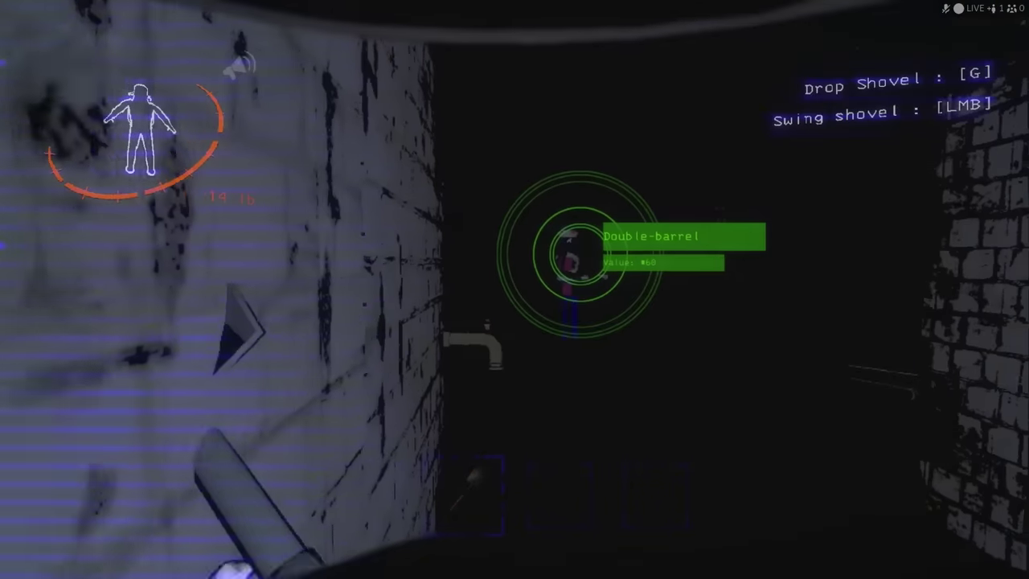
click(515, 289)
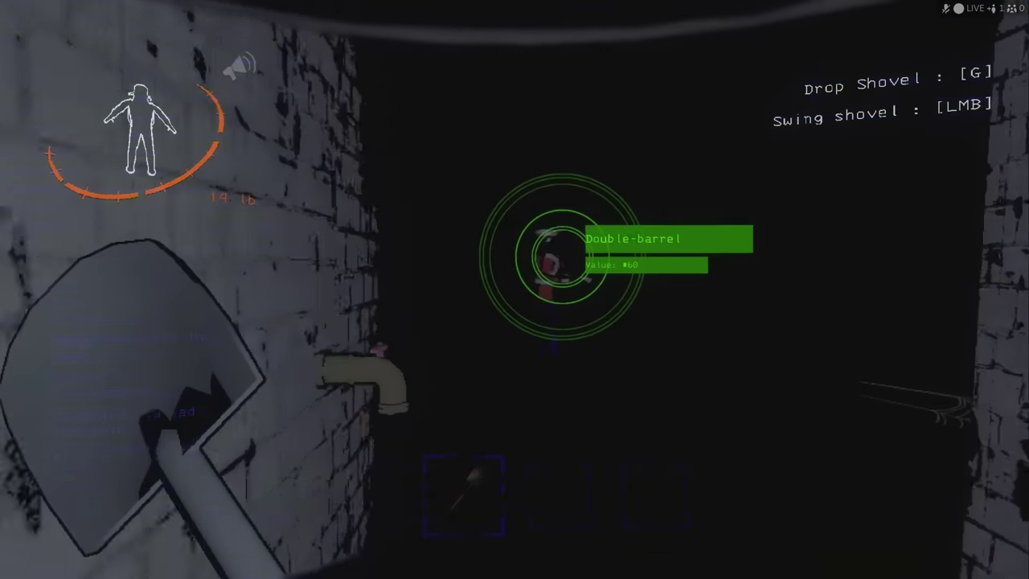
right_click(514, 289)
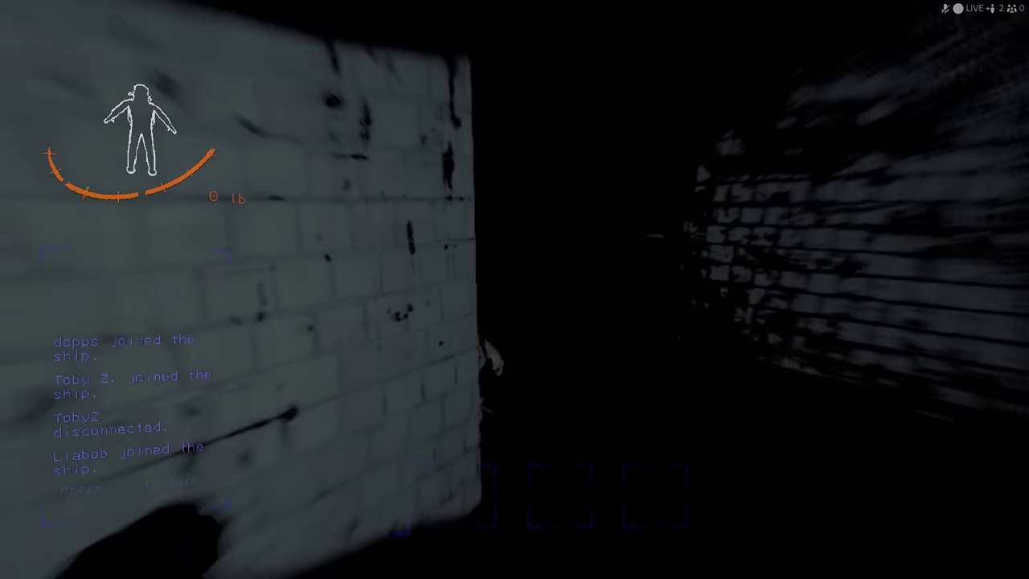
right_click(515, 289)
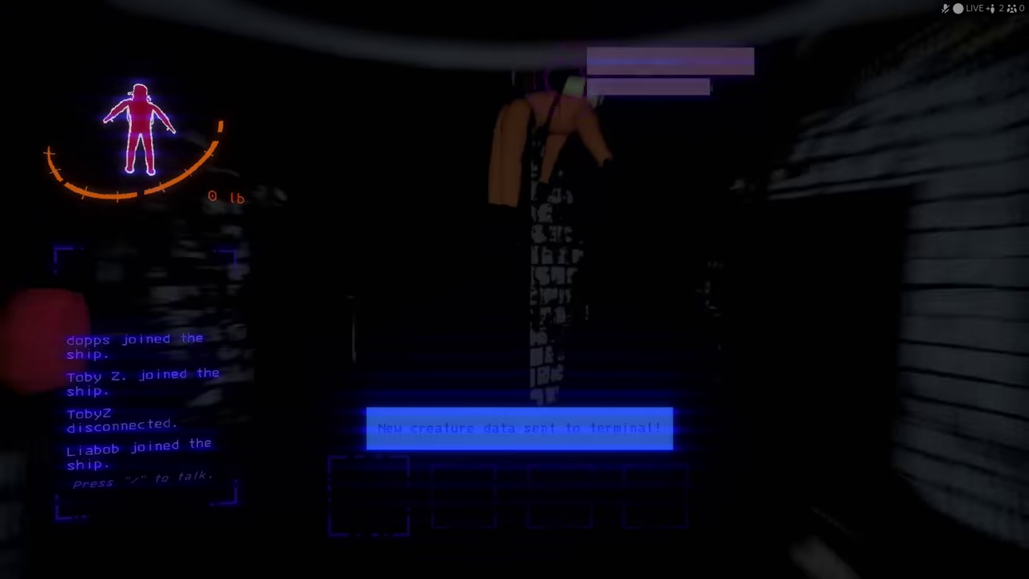
key(w)
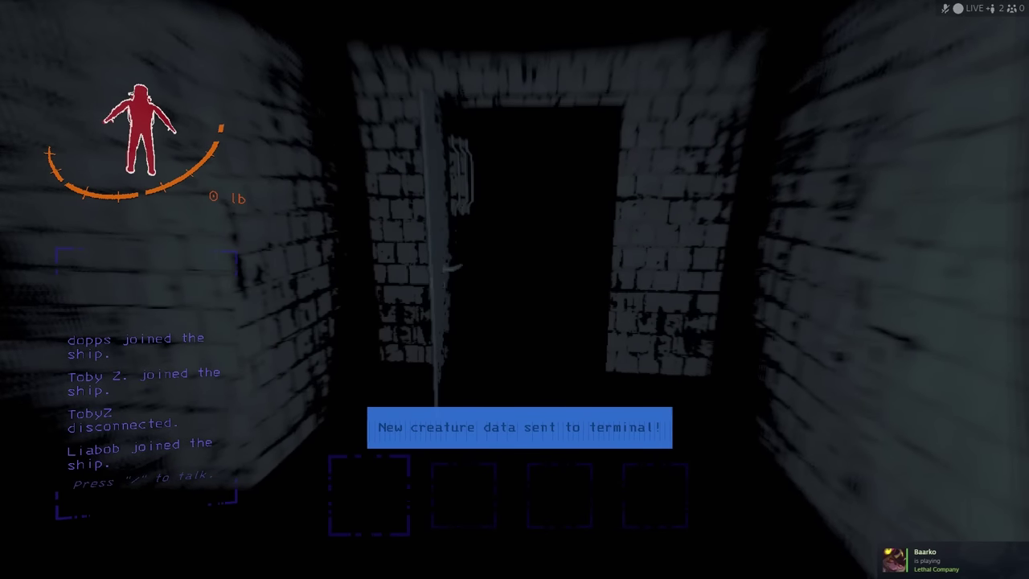
key(w)
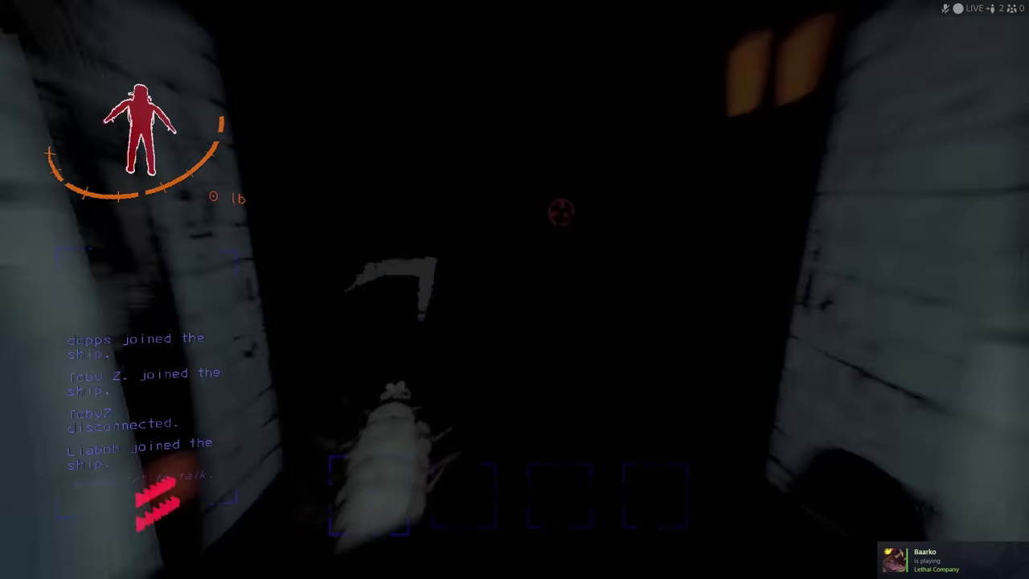
key(w)
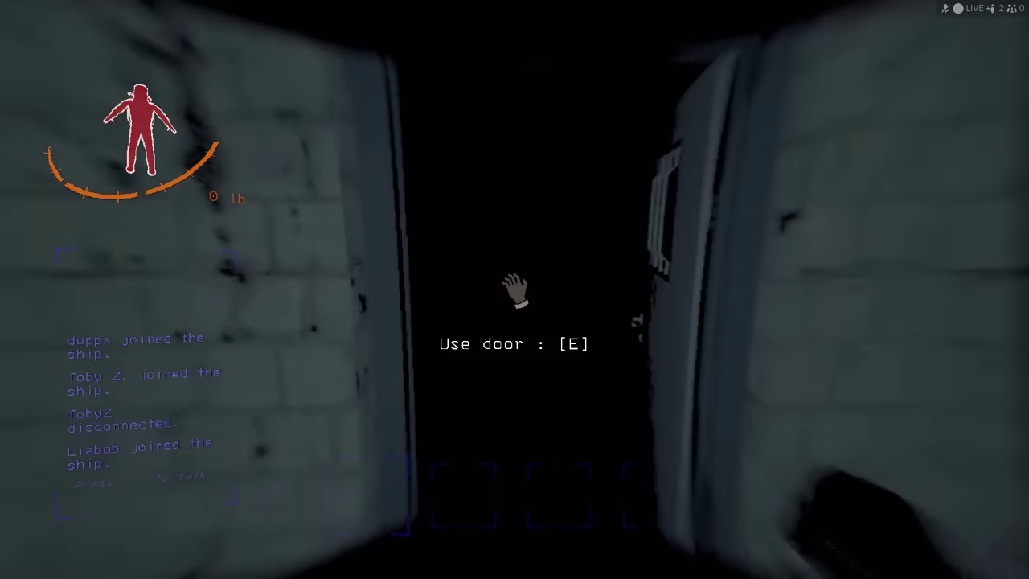
key(w)
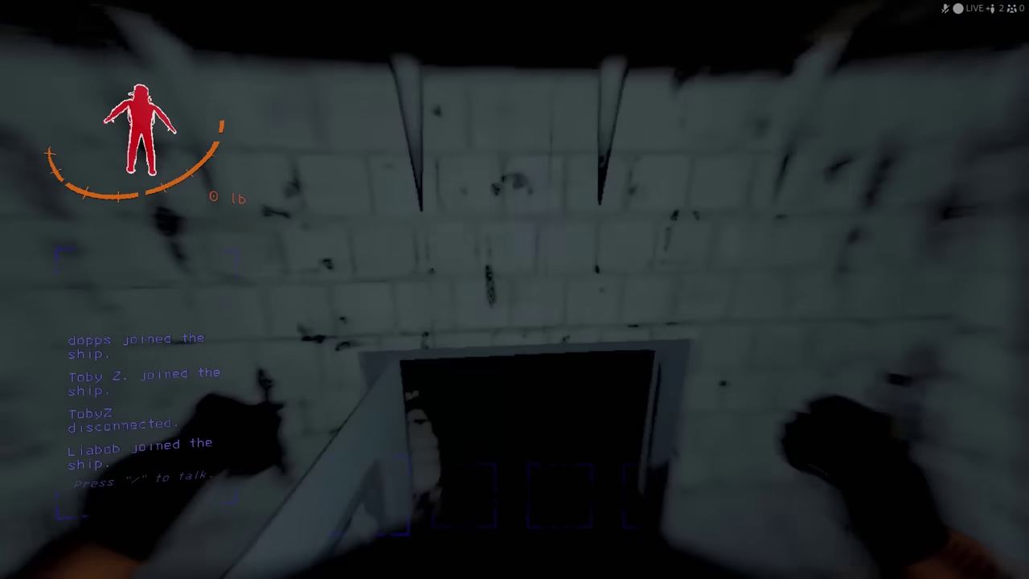
key(w)
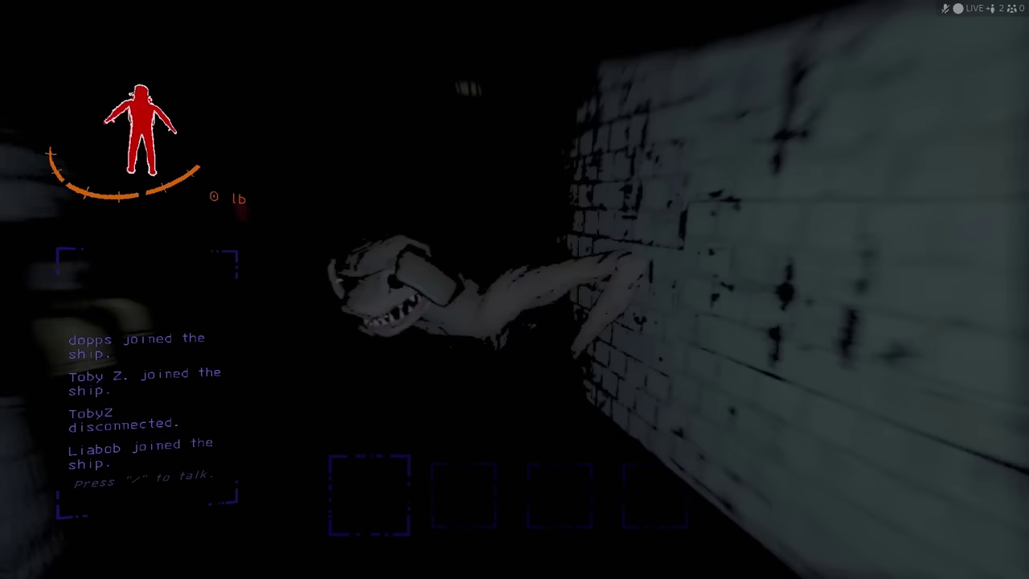
key(w)
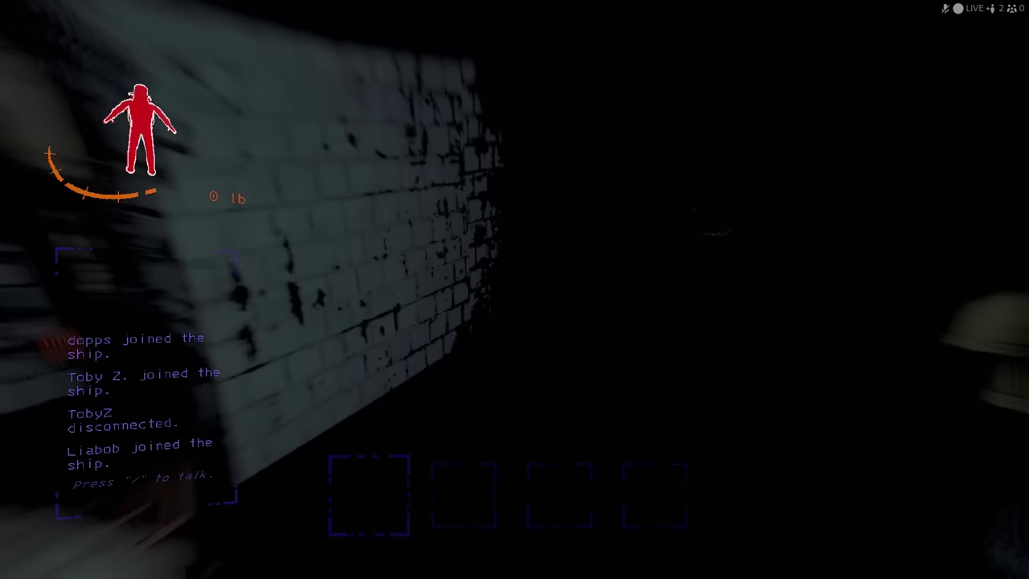
key(w)
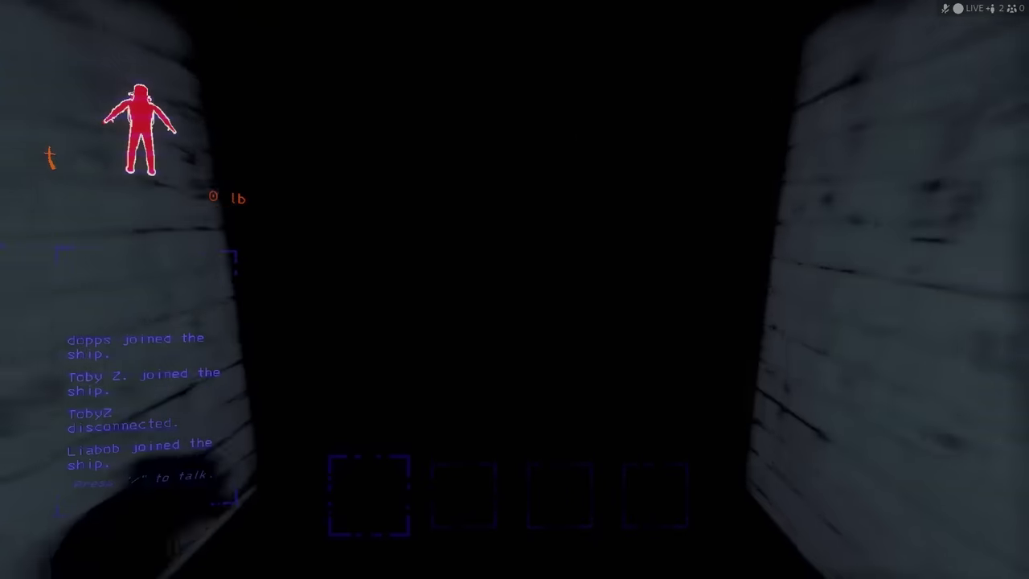
key(e)
key(w)
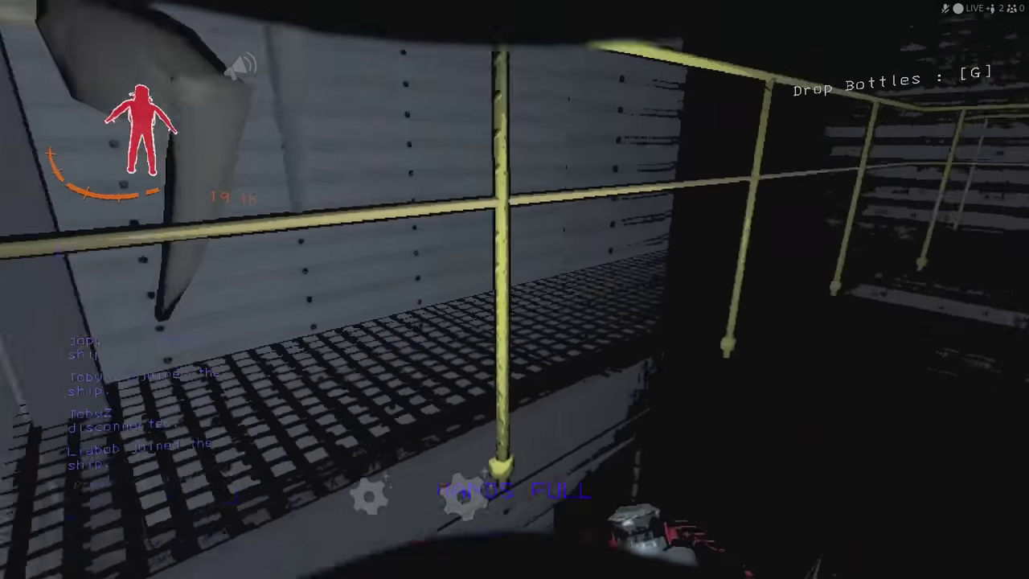
key(w)
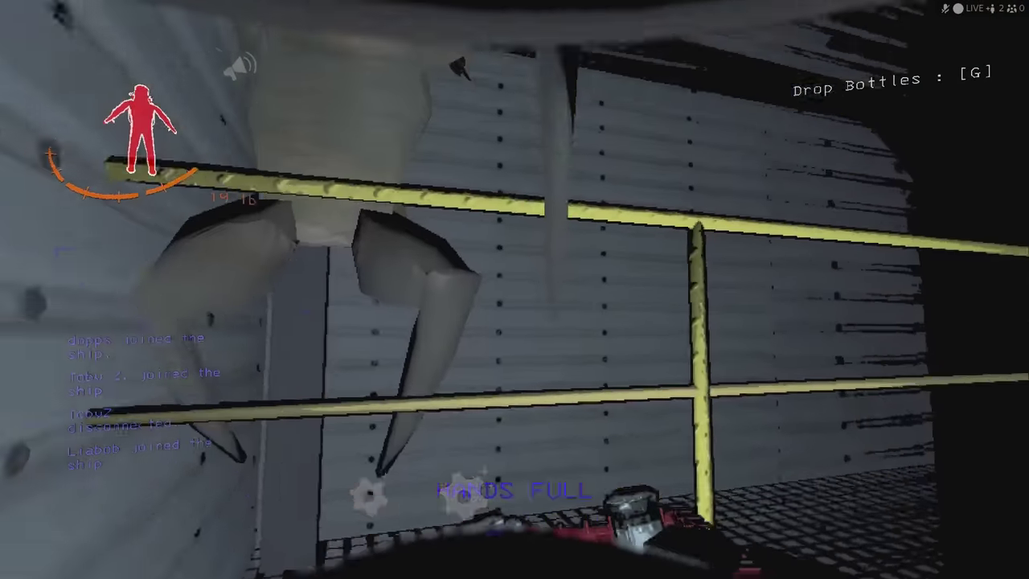
key(s)
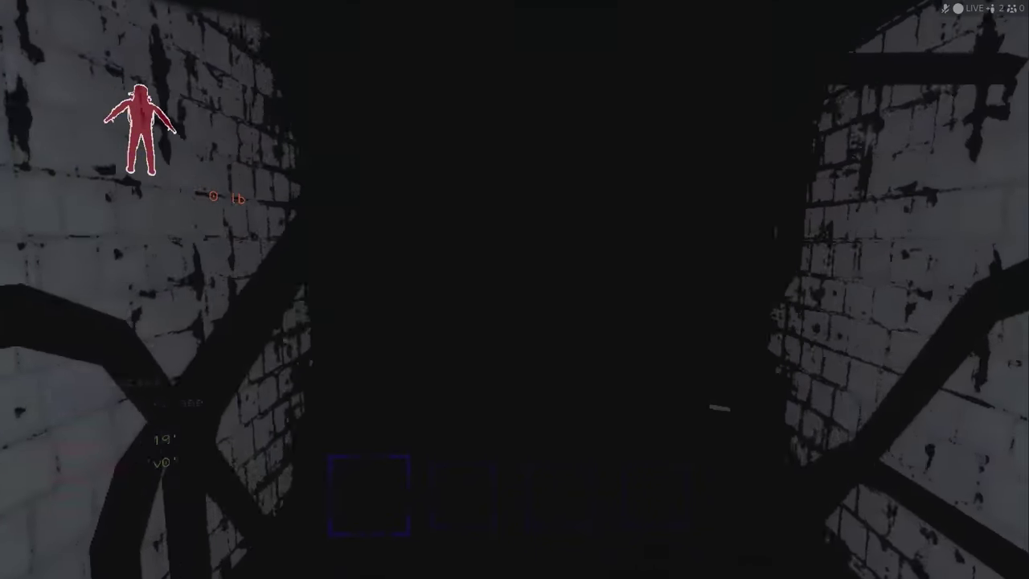
key(w)
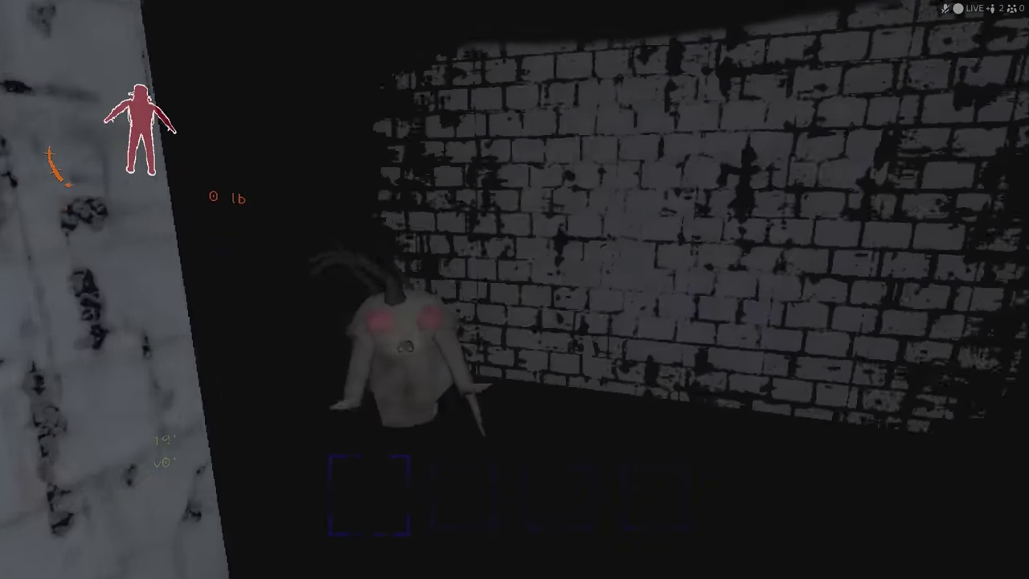
key(w)
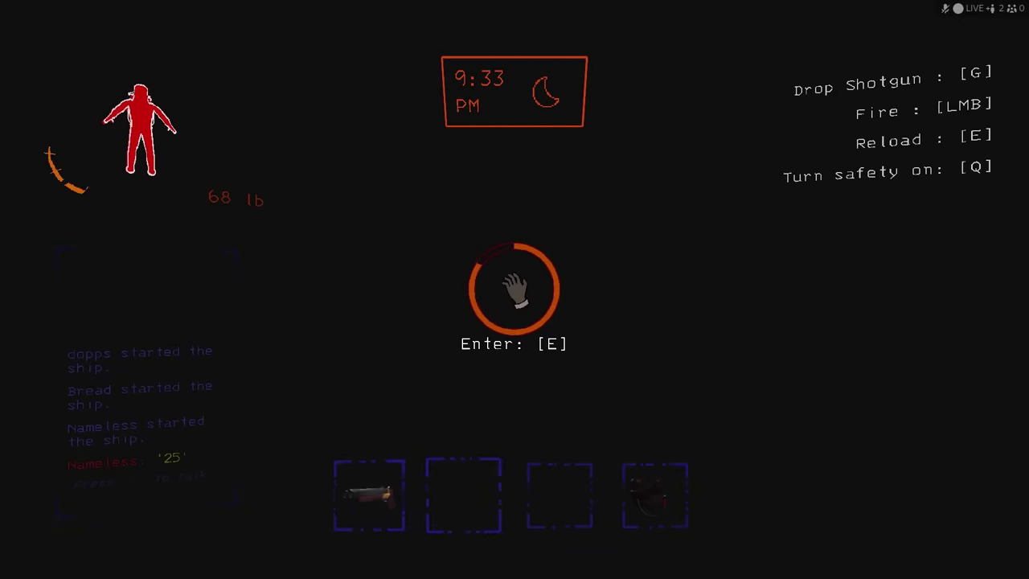
key(w)
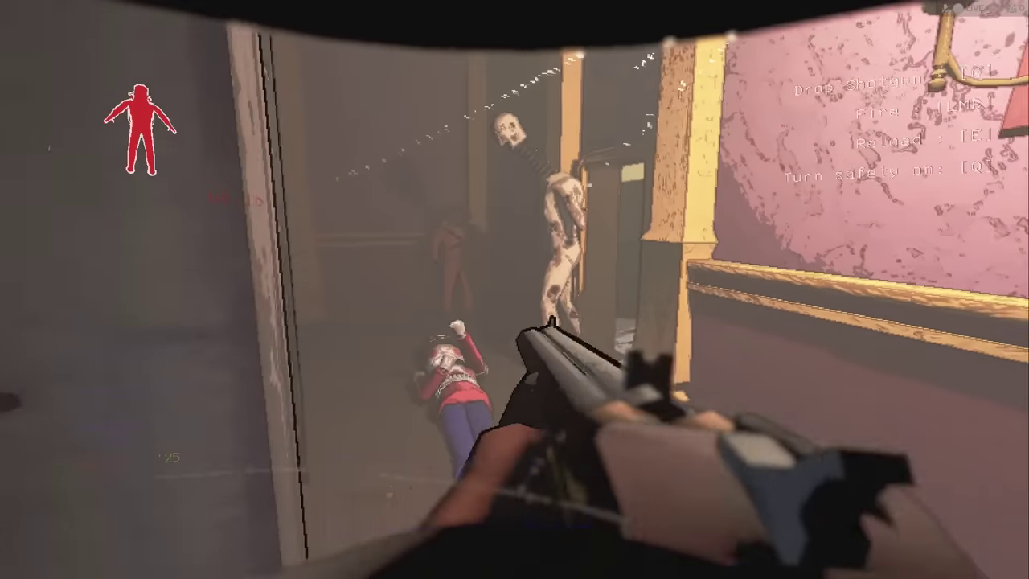
key(w)
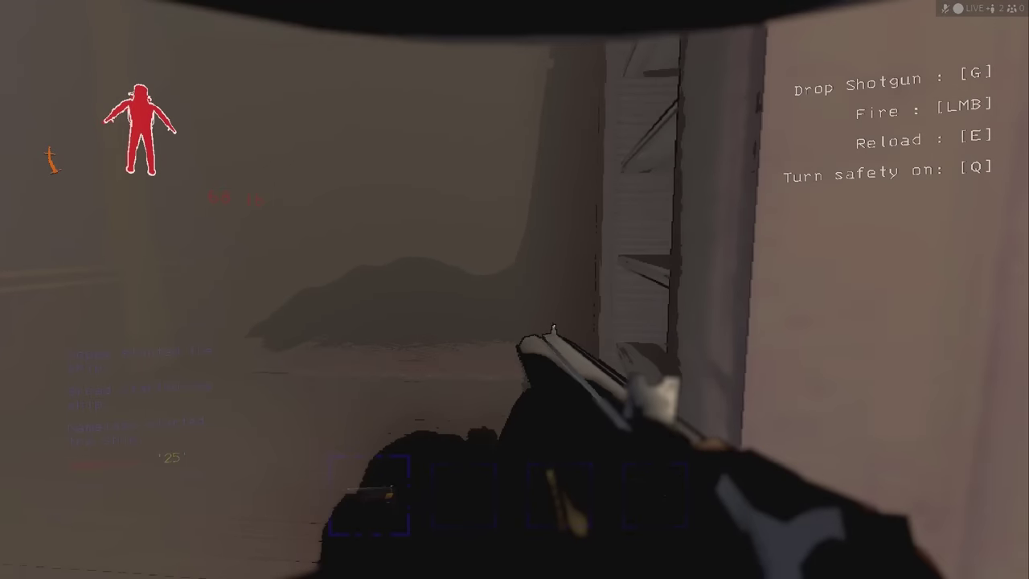
key(w)
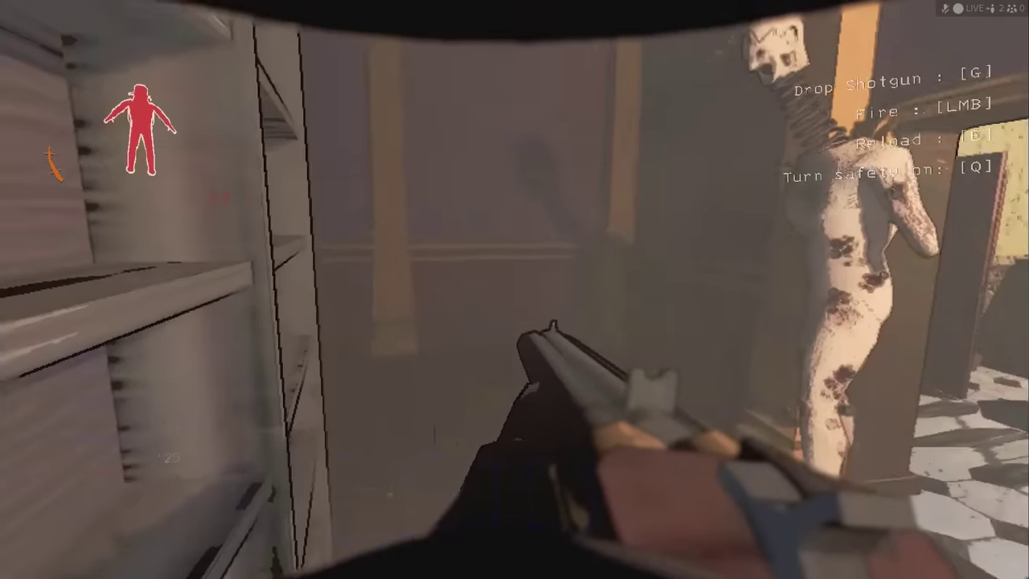
key(w)
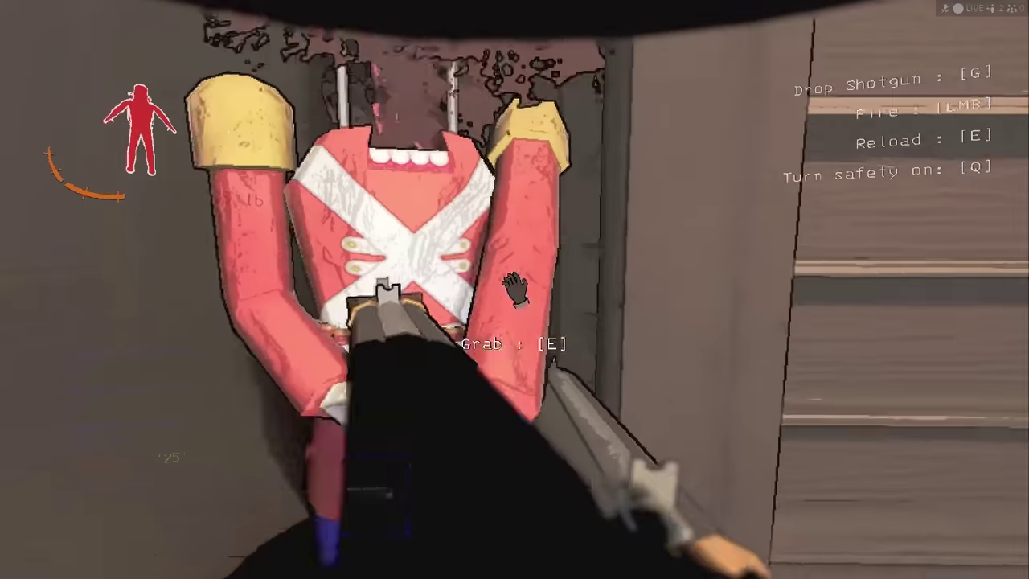
key(q)
key(2)
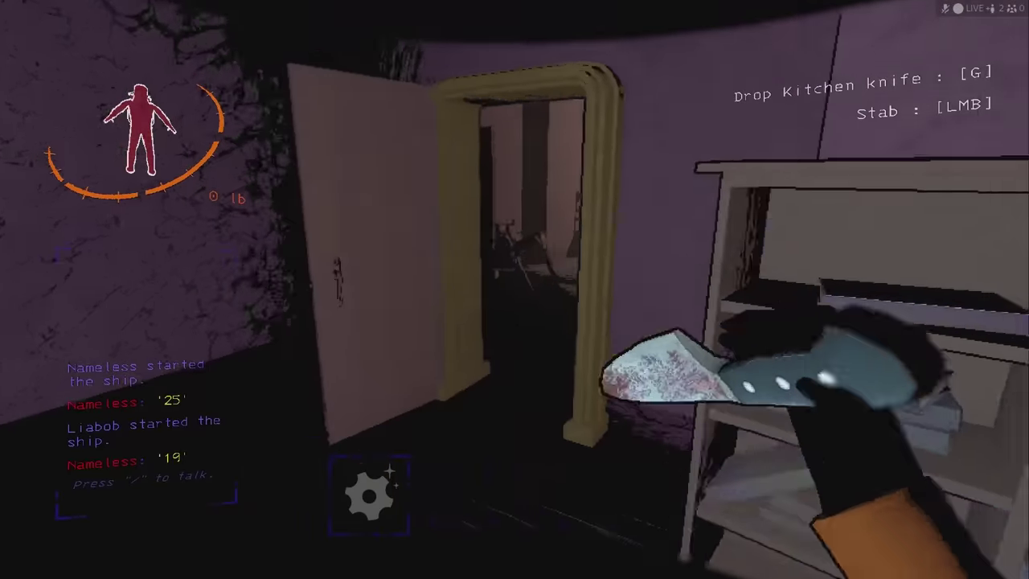
key(w)
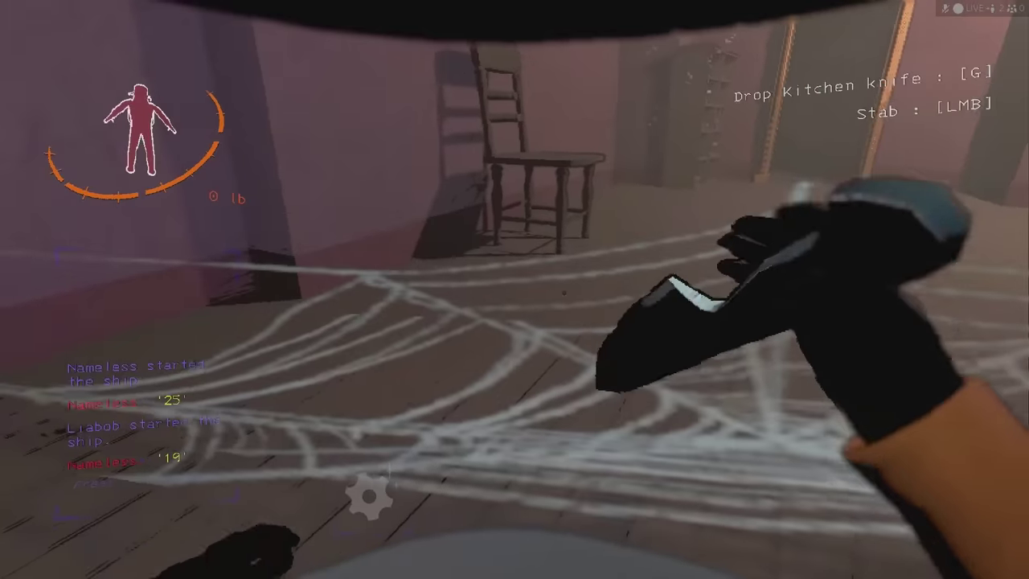
click(515, 289)
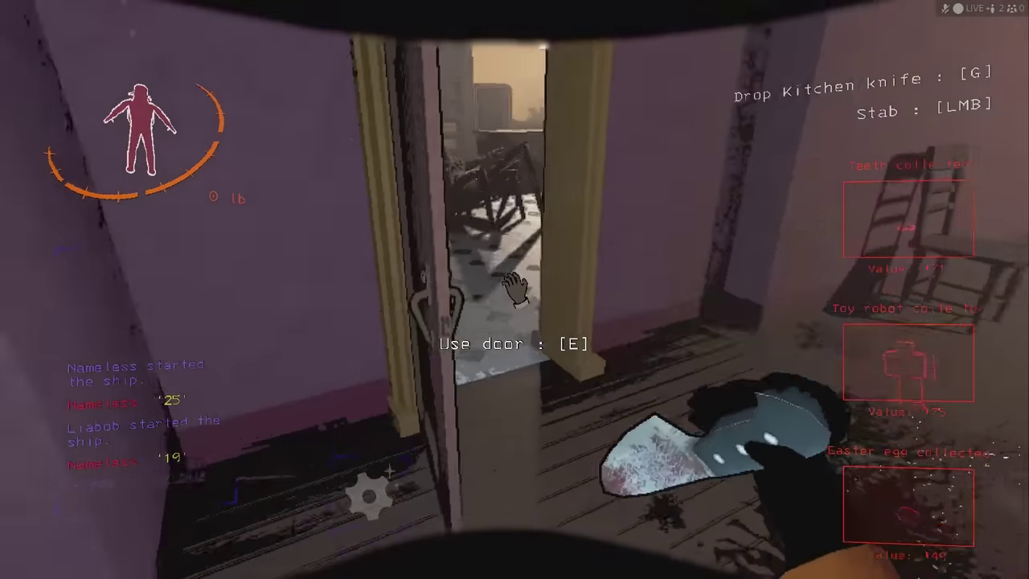
key(w)
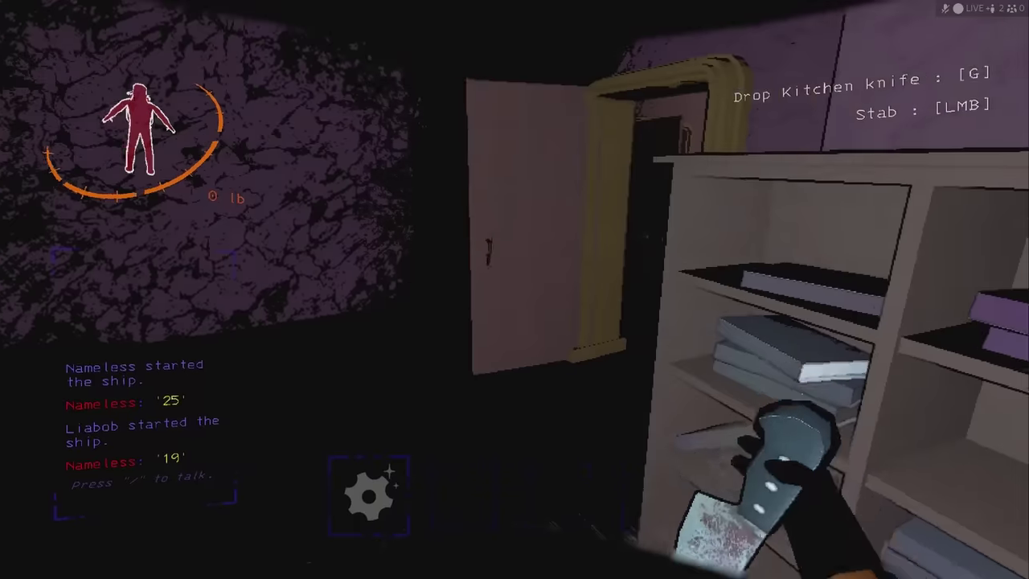
key(w)
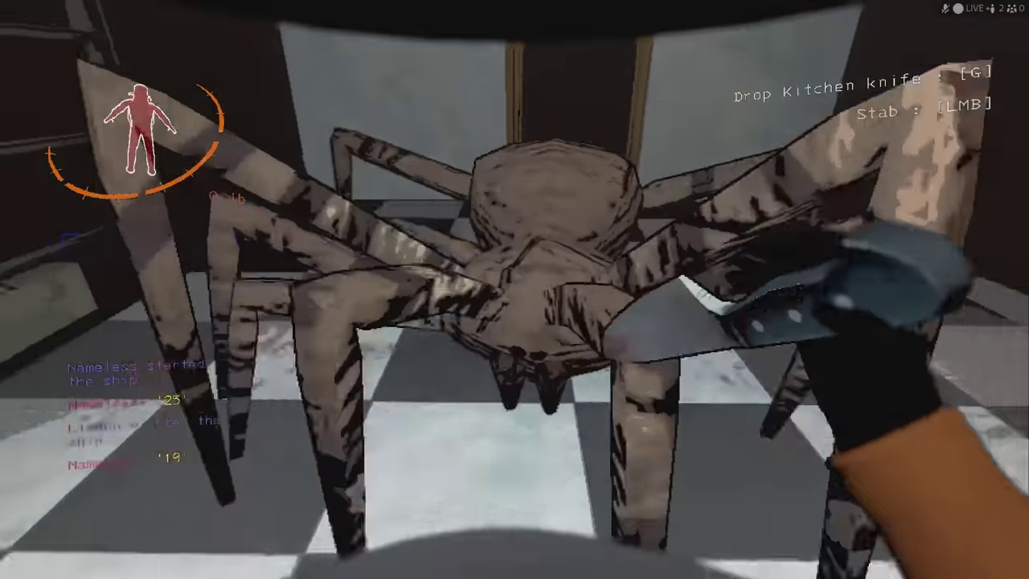
click(515, 290)
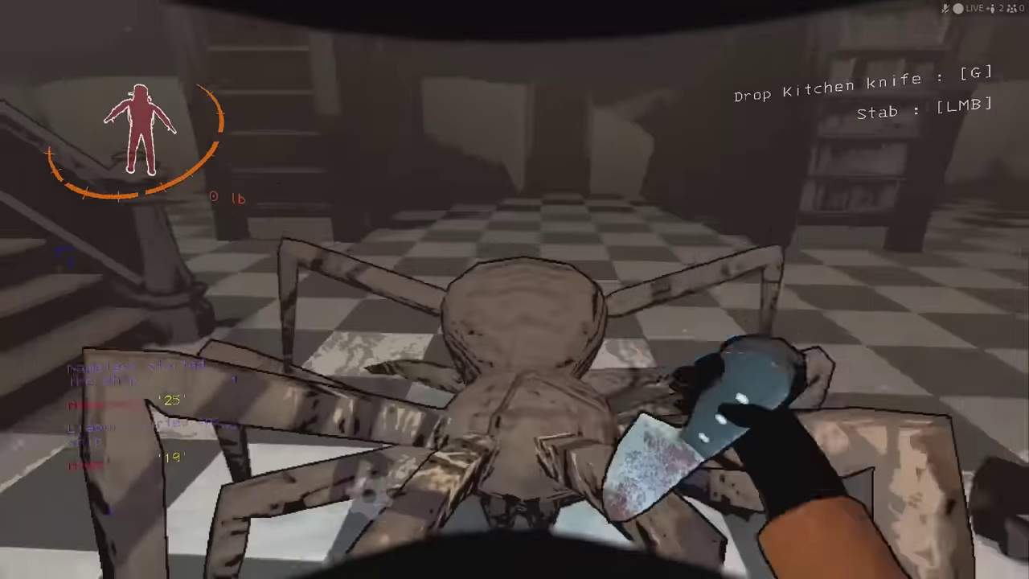
click(515, 289)
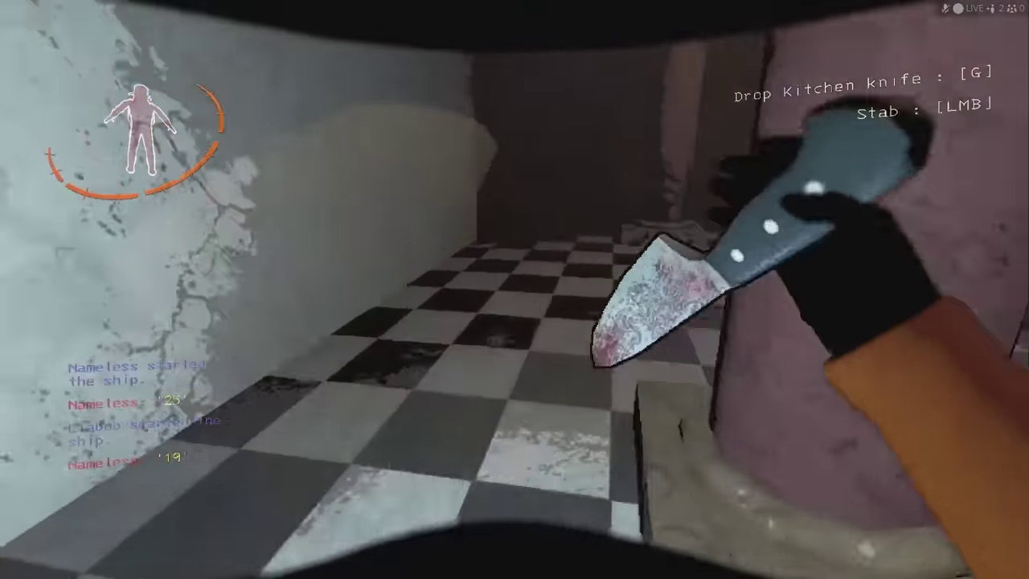
click(514, 289)
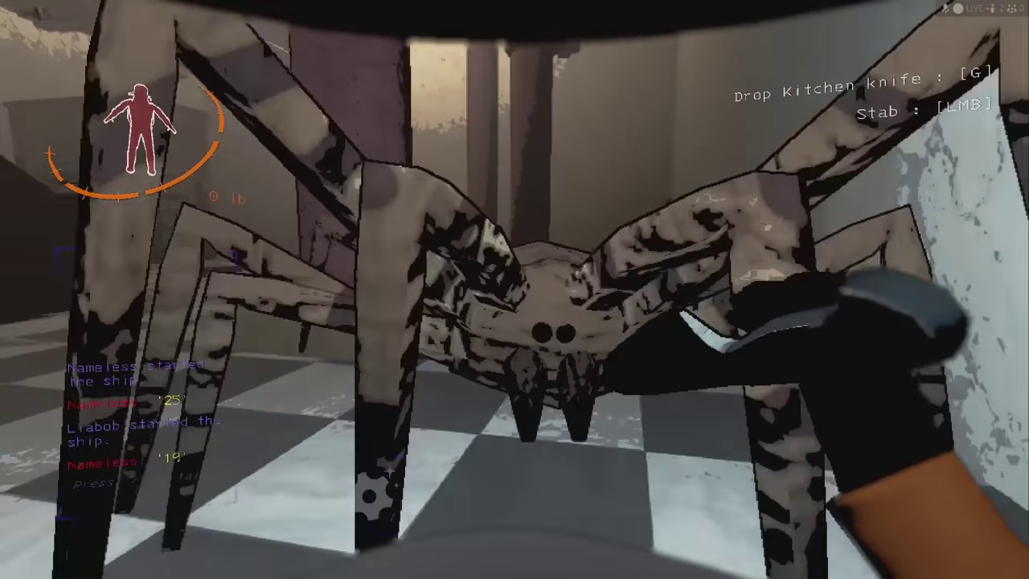
click(514, 290)
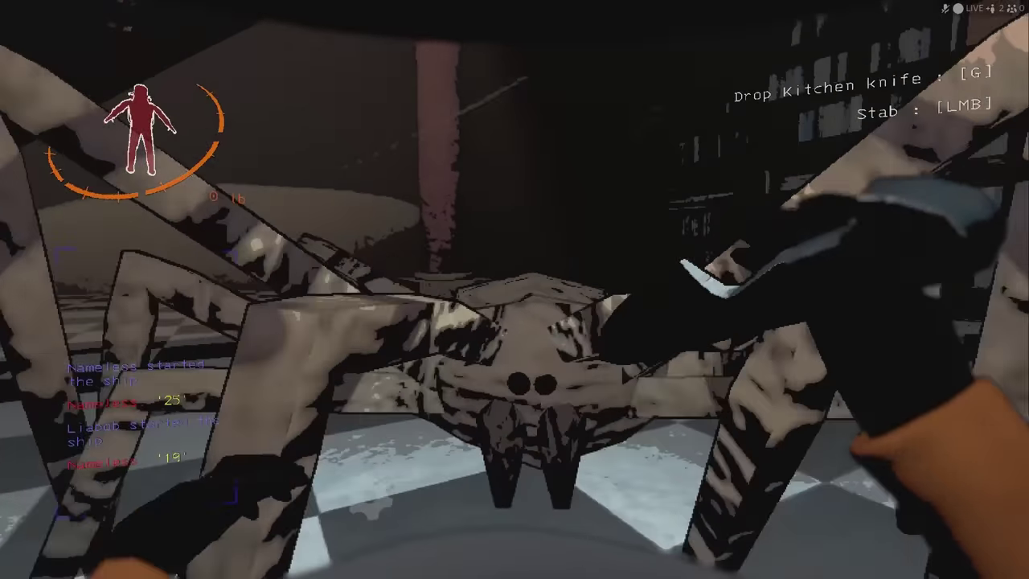
click(514, 289)
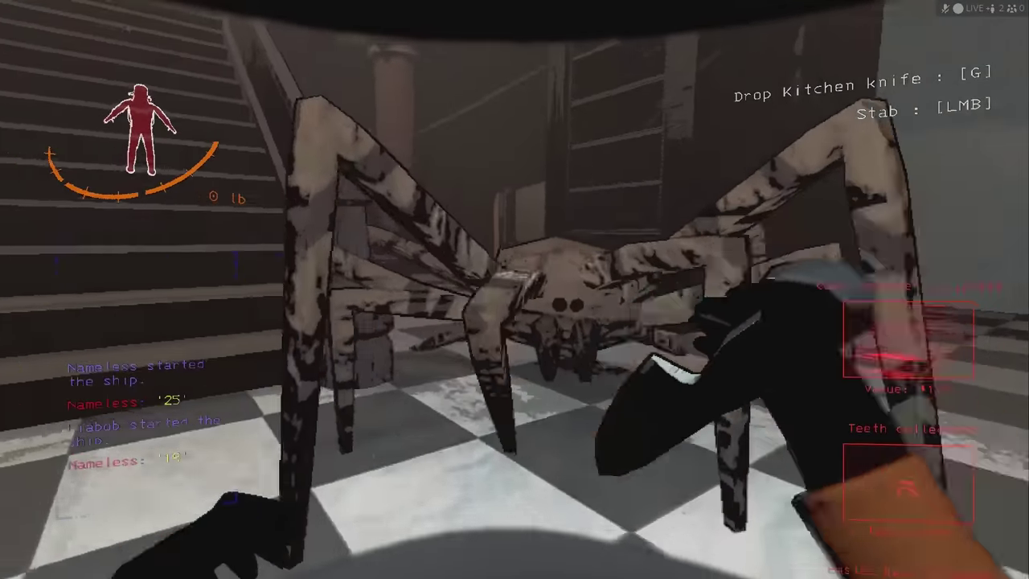
click(514, 289)
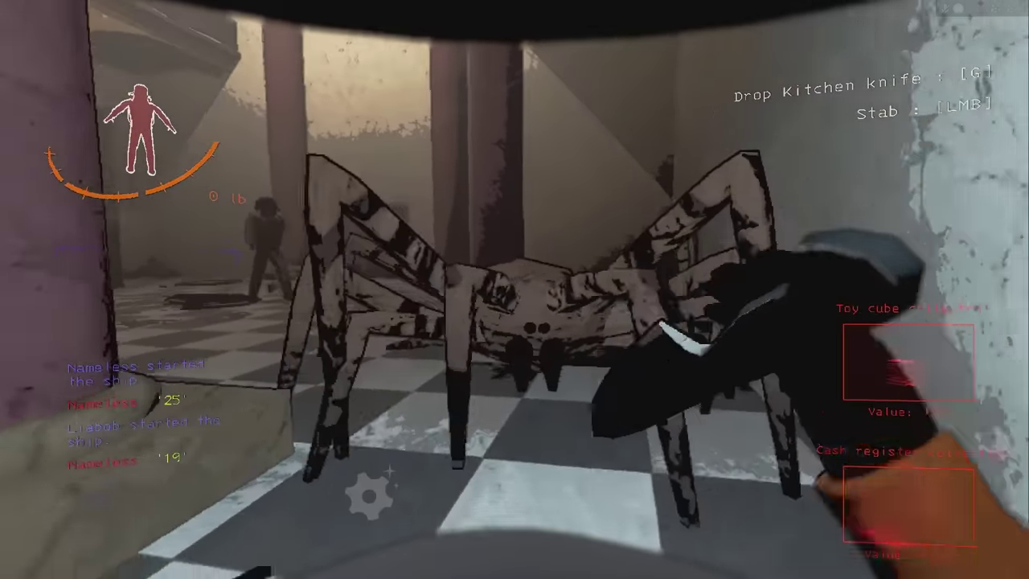
click(514, 289)
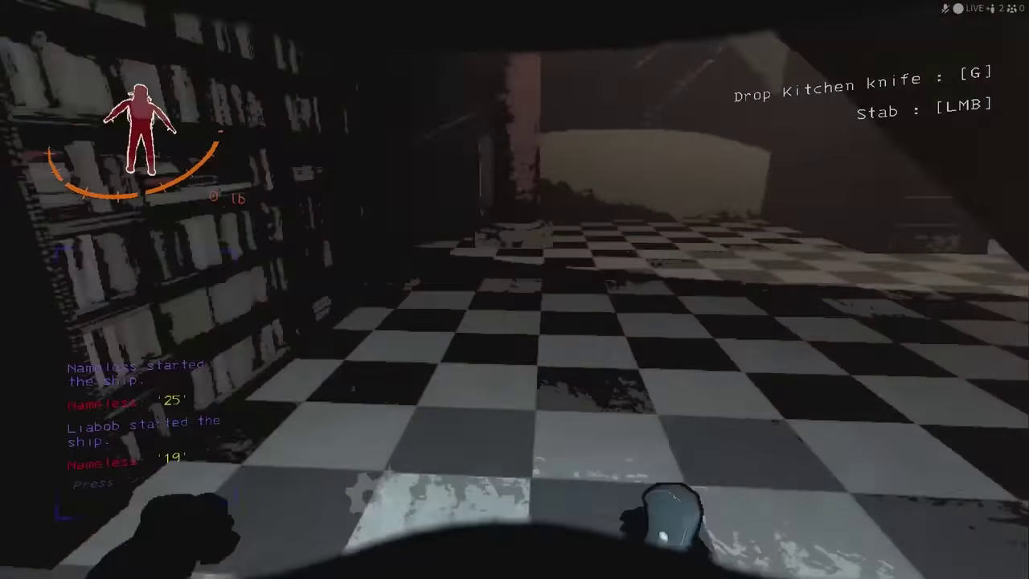
click(514, 290)
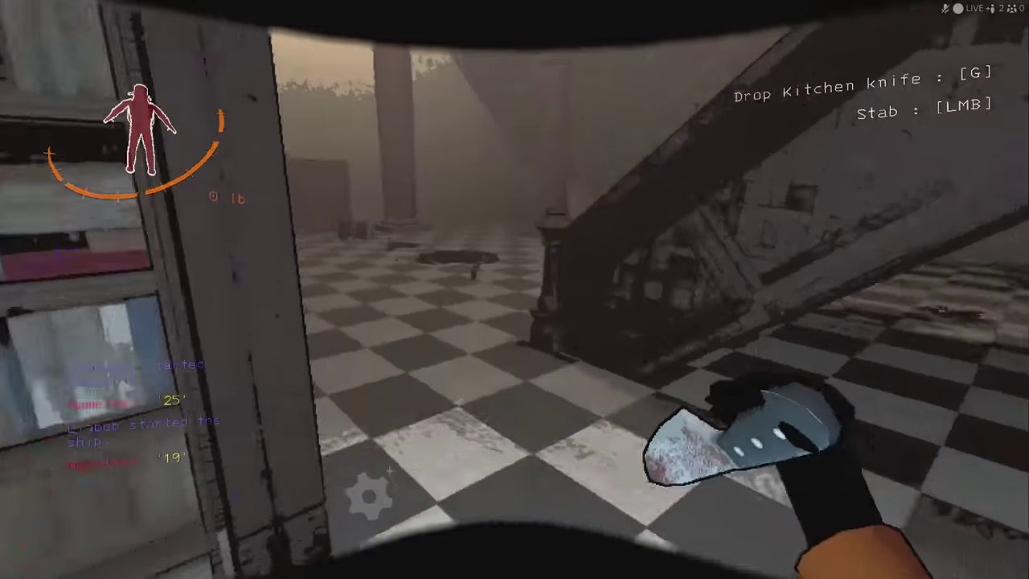
click(514, 289)
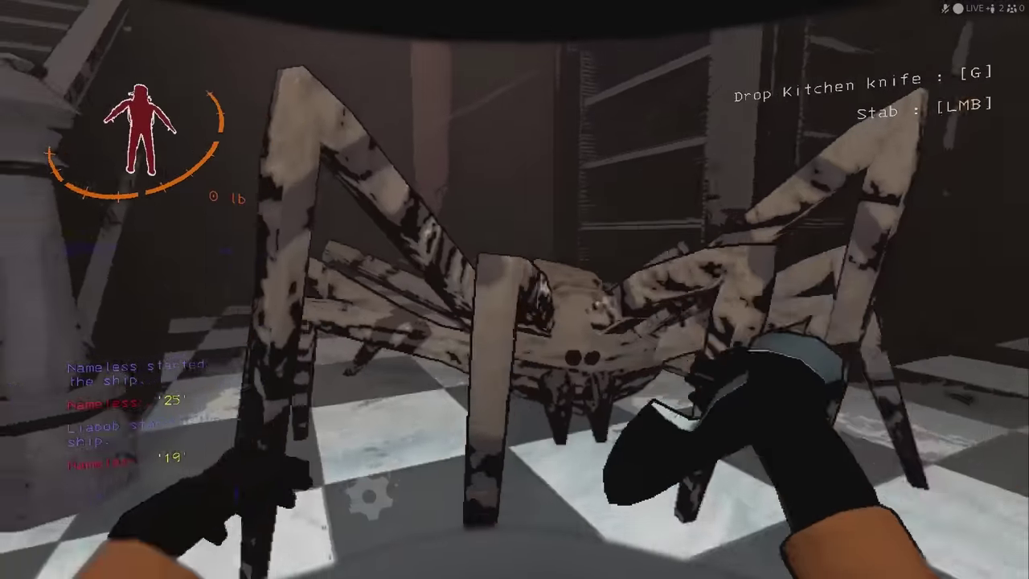
click(514, 289)
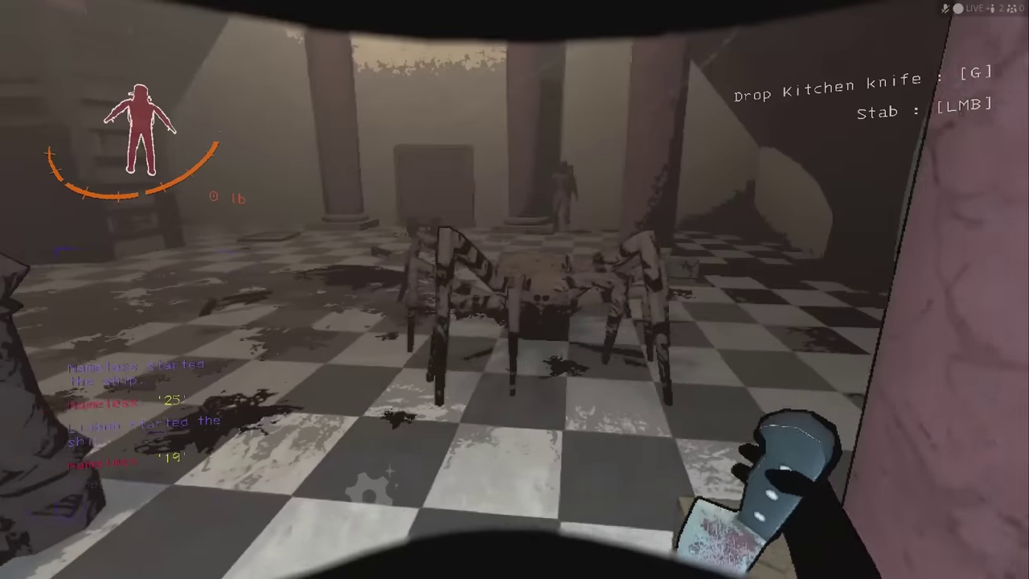
click(515, 289)
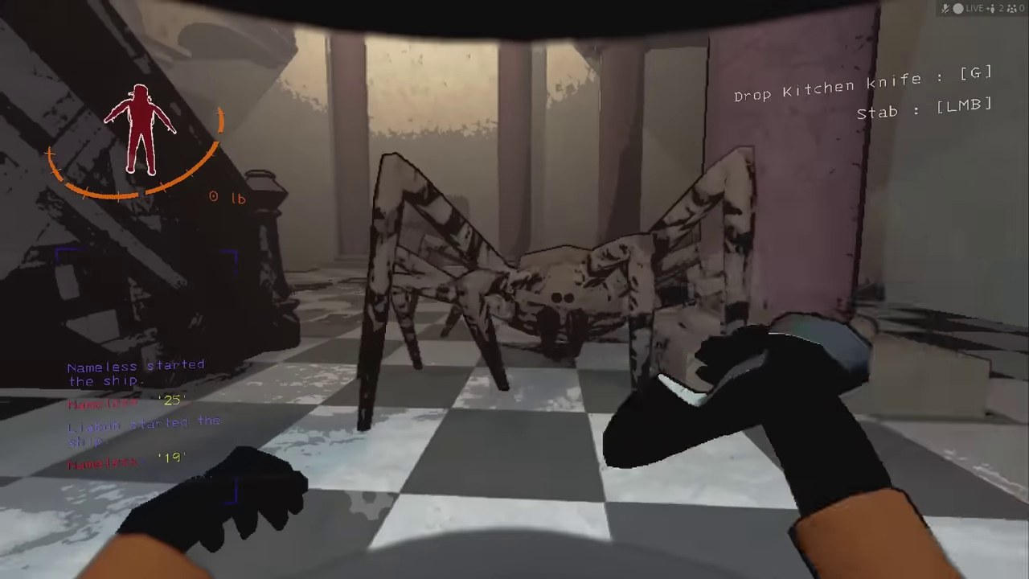
click(515, 289)
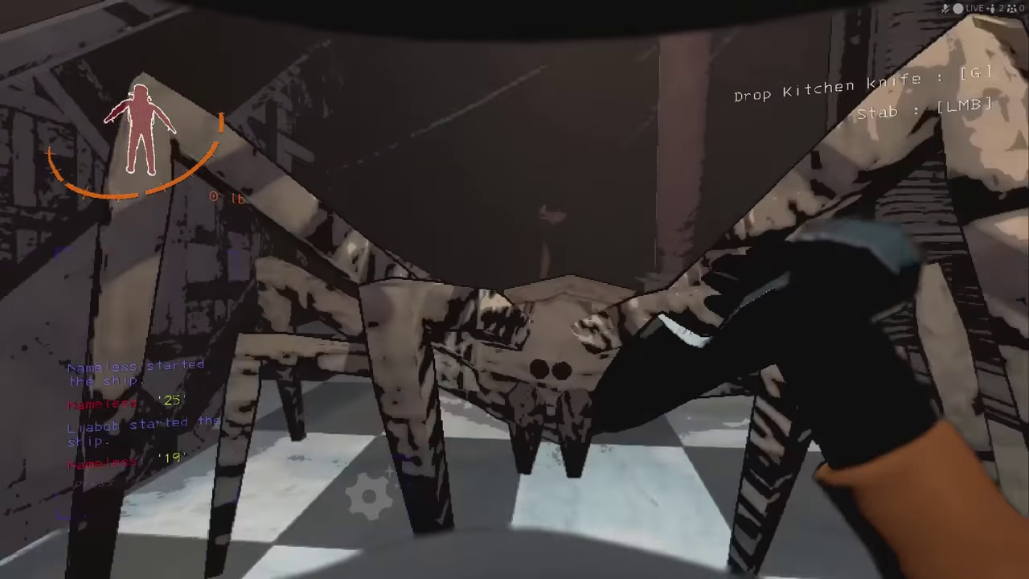
click(514, 289)
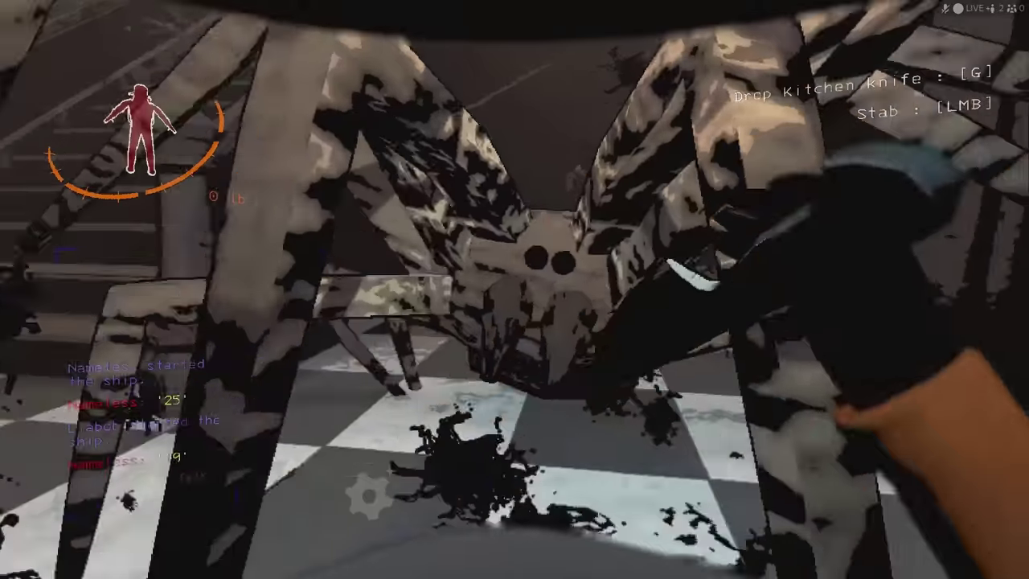
scroll(514, 290, down, 1)
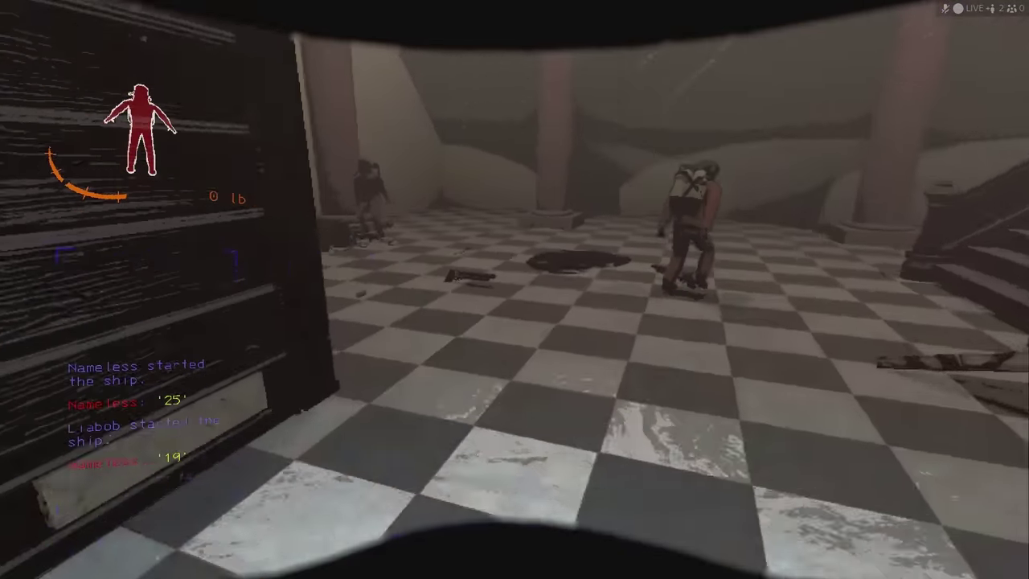
key(e)
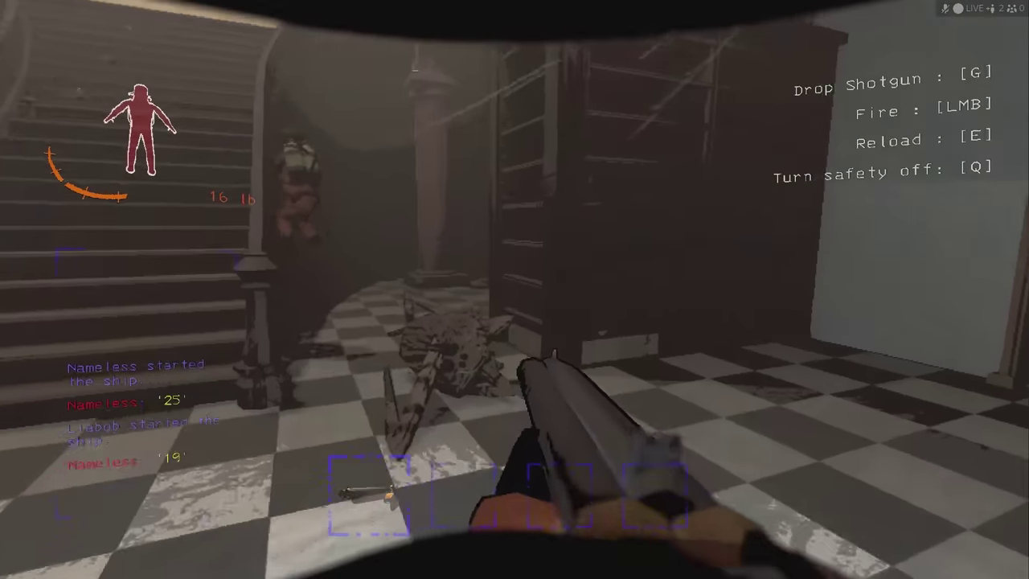
scroll(514, 290, down, 1)
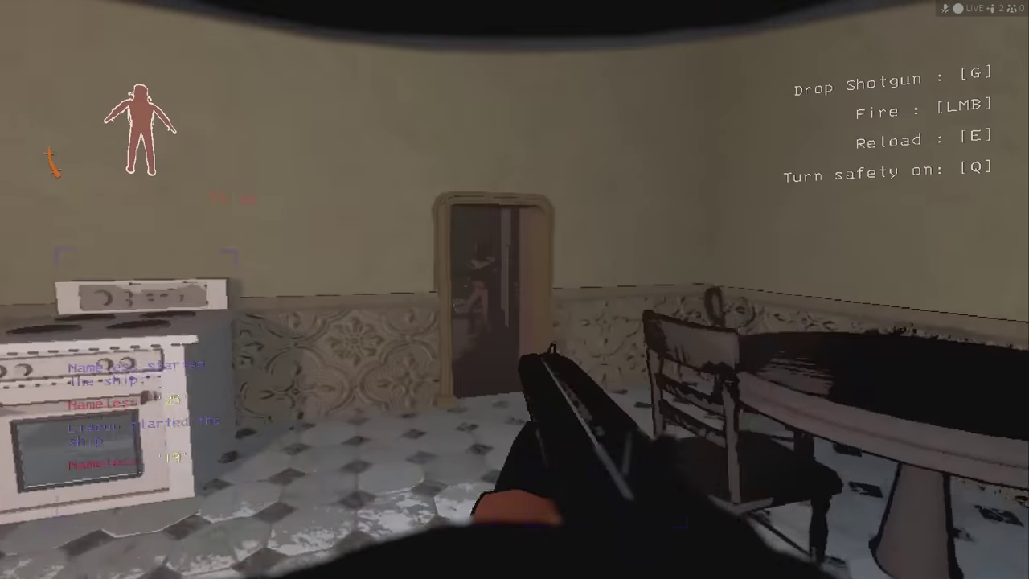
scroll(514, 289, down, 1)
scroll(514, 289, up, 1)
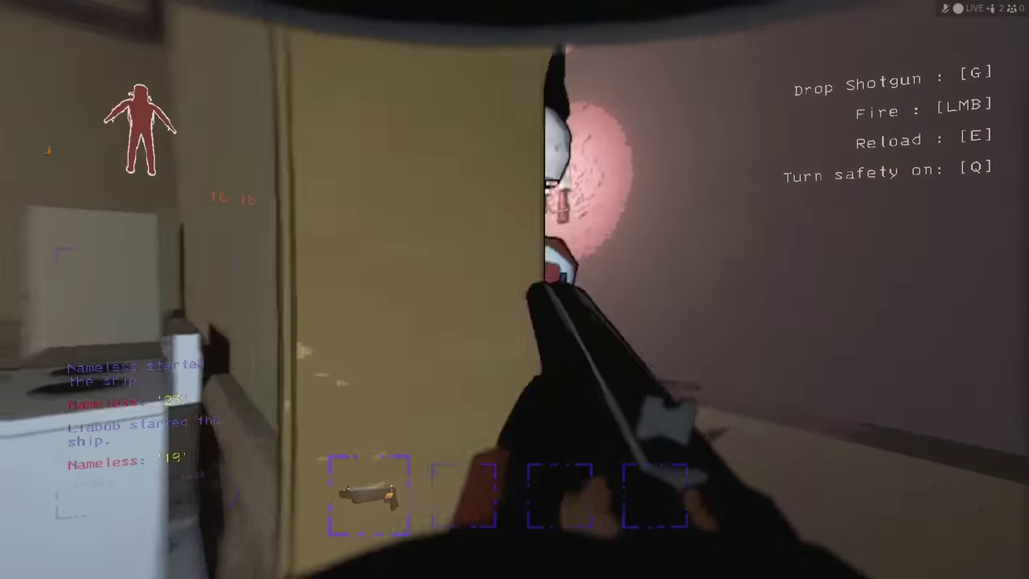
scroll(514, 290, down, 1)
scroll(514, 289, up, 1)
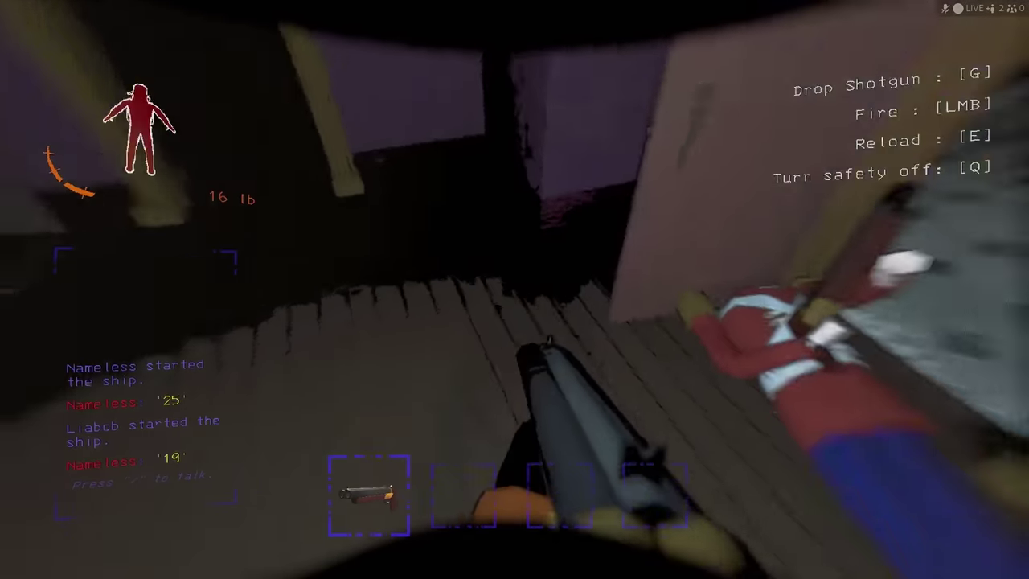
scroll(515, 289, down, 1)
key(e)
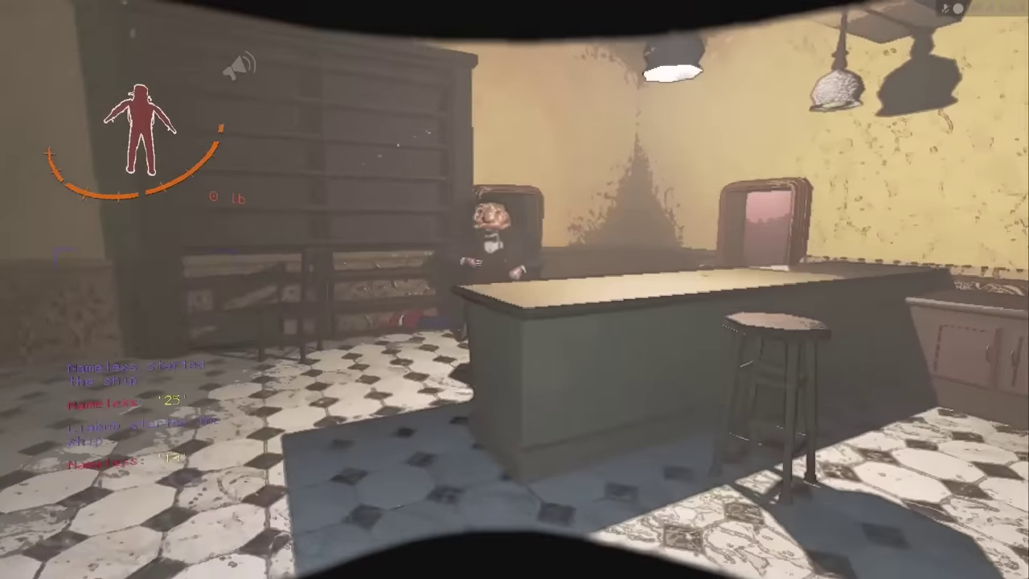
key(w)
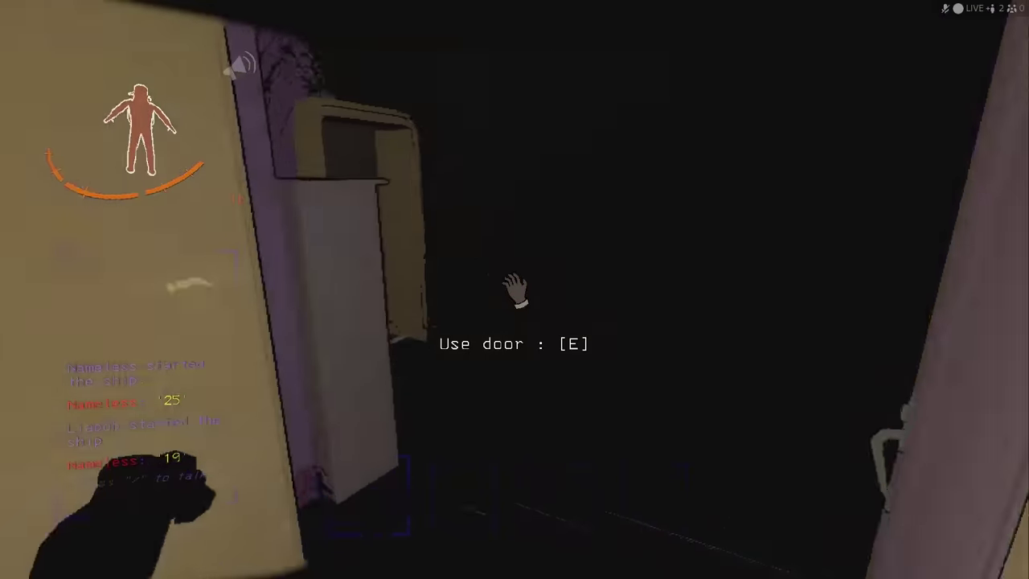
key(e)
key(w)
right_click(514, 290)
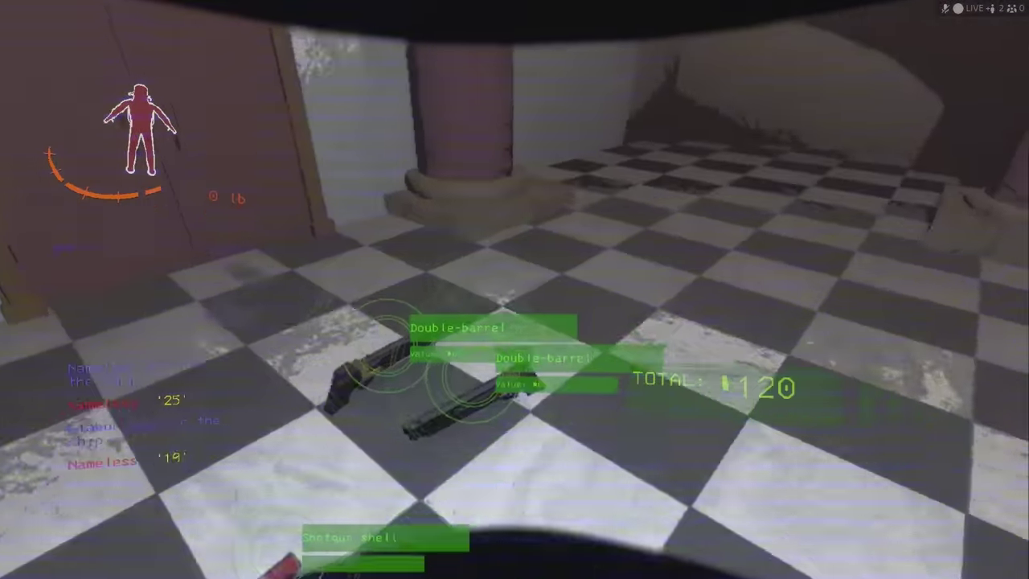
key(e)
key(g)
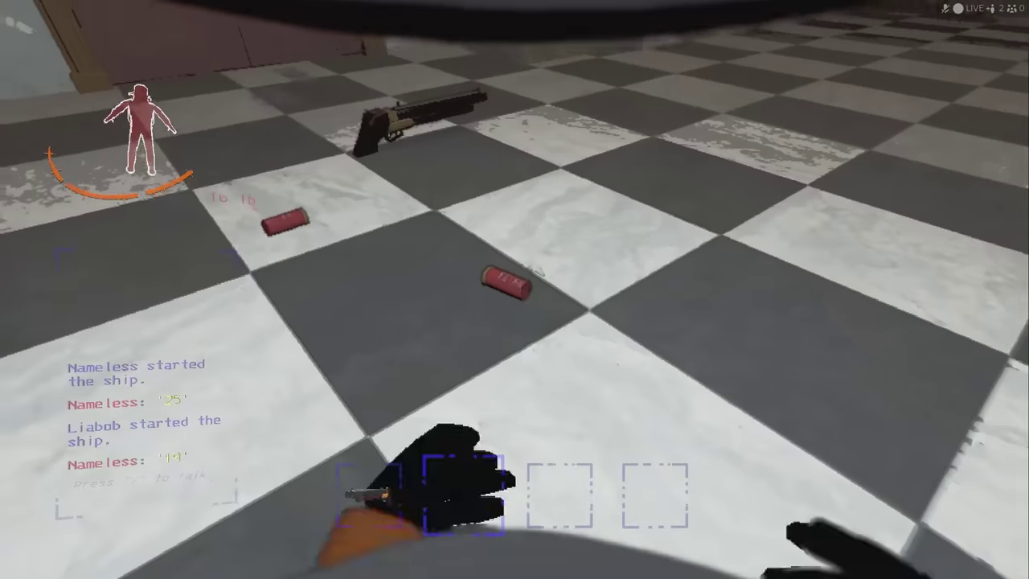
key(e)
key(e)
scroll(514, 290, up, 2)
key(w)
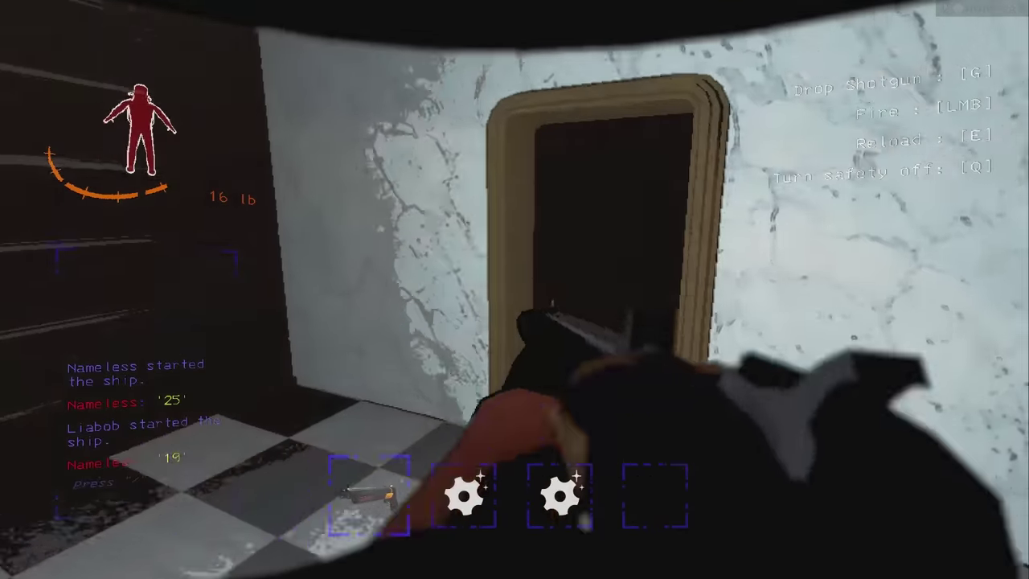
key(w)
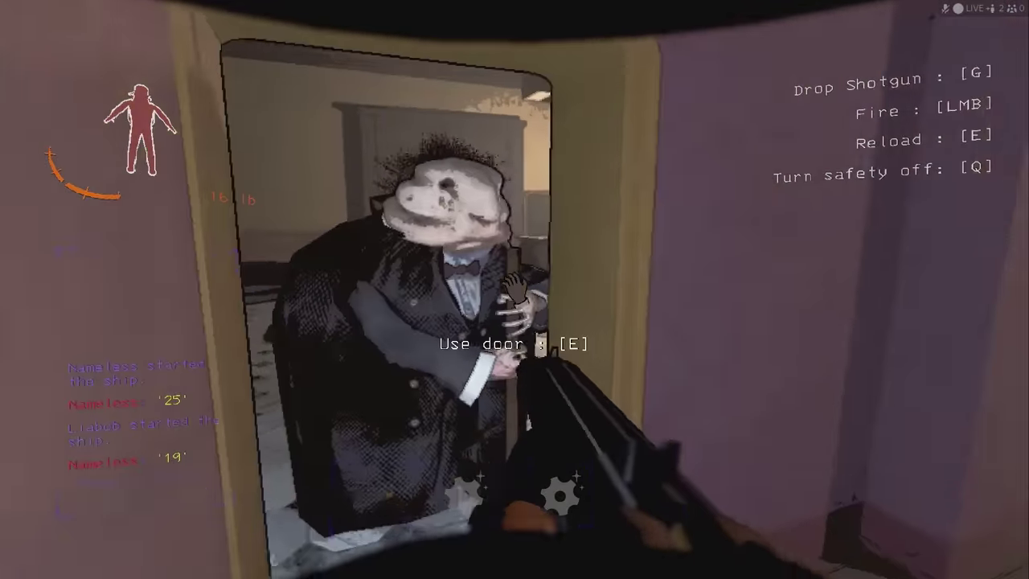
key(q)
key(w)
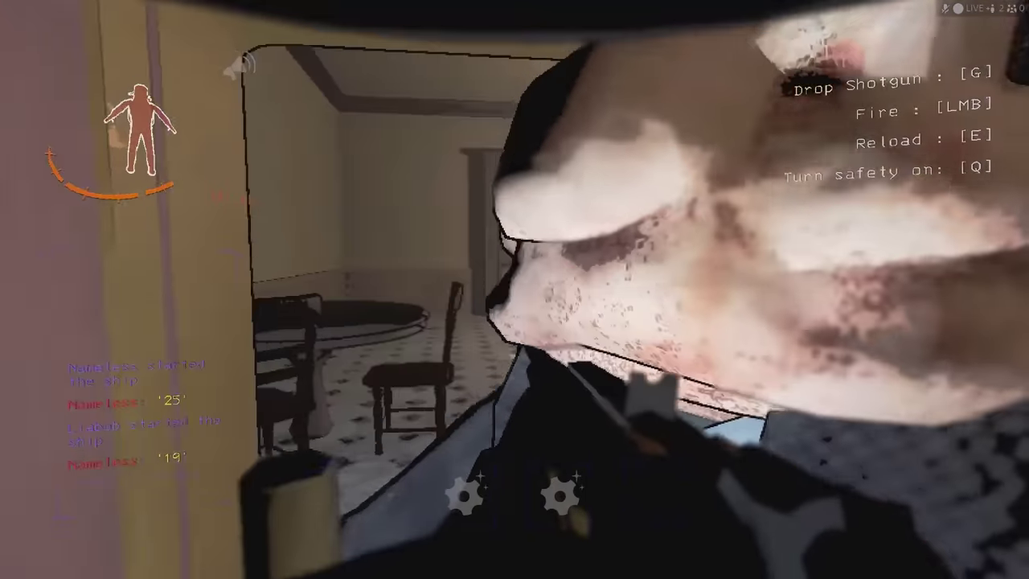
key(w)
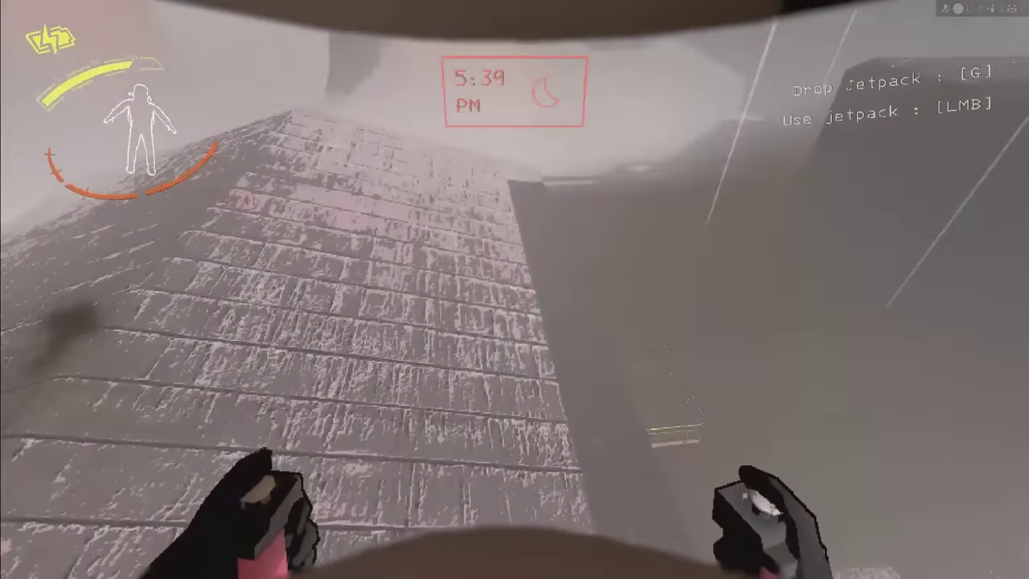
scroll(515, 289, down, 1)
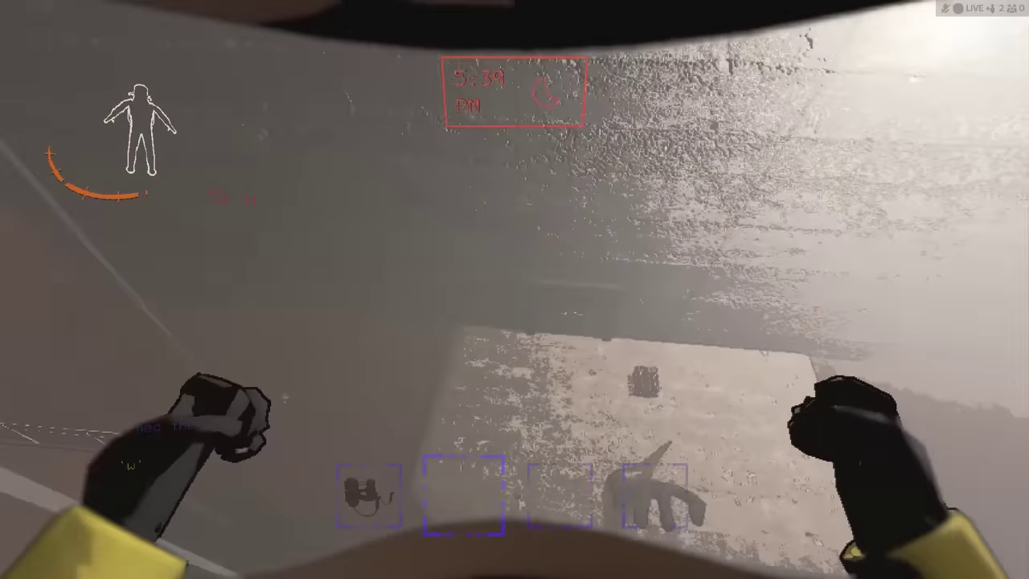
scroll(515, 289, up, 1)
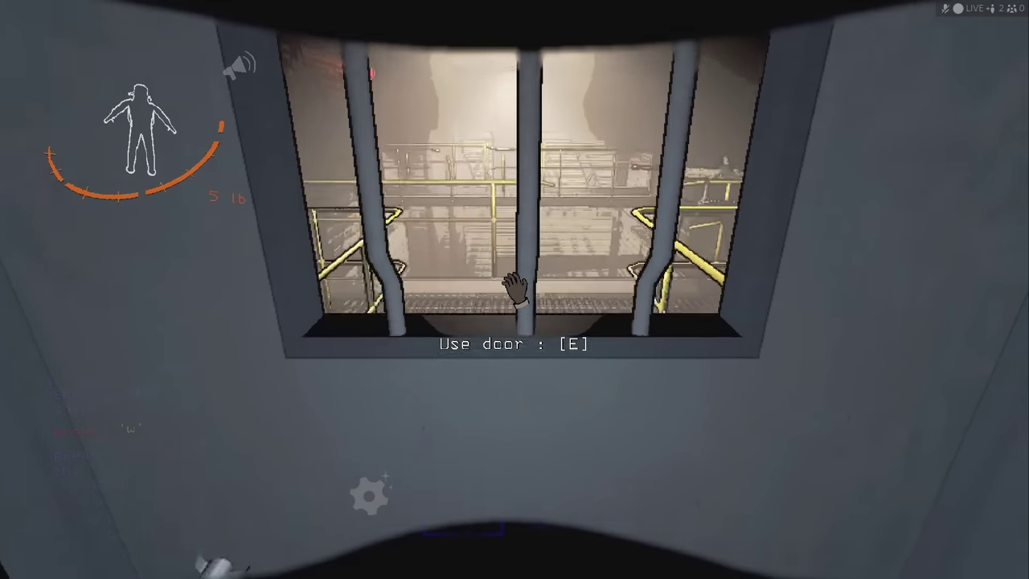
key(g)
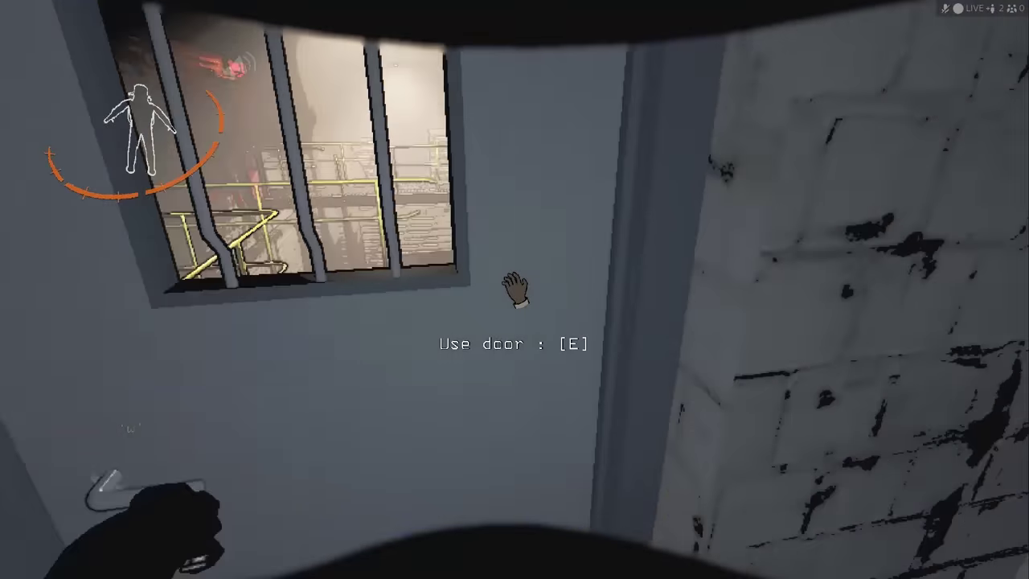
key(e)
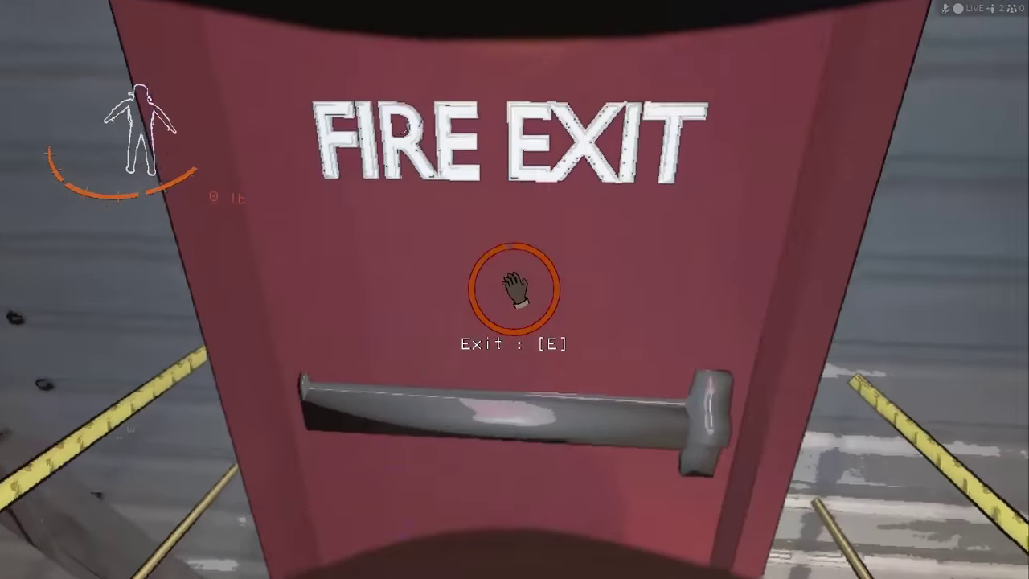
key(e)
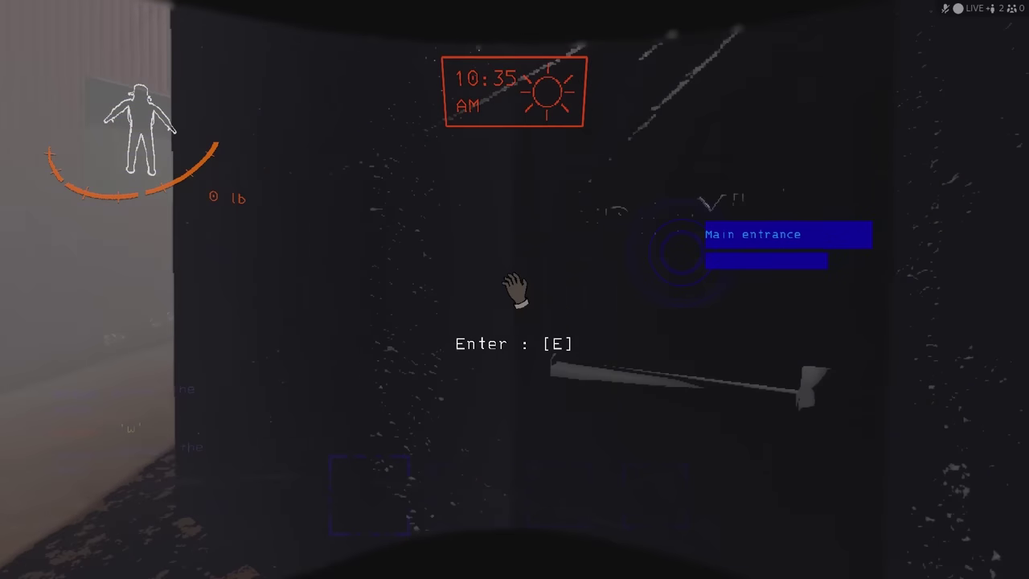
key(e)
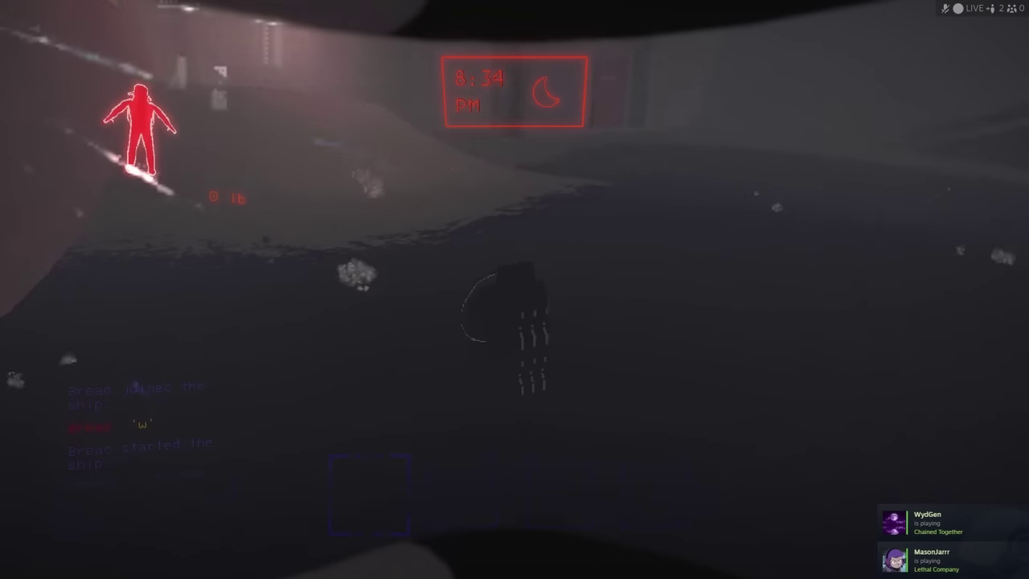
key(shift)
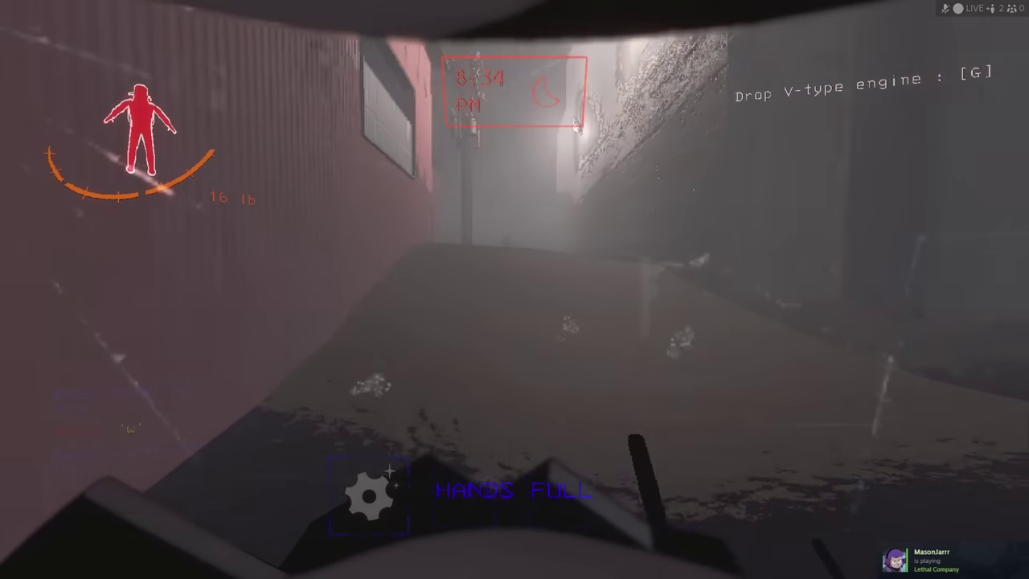